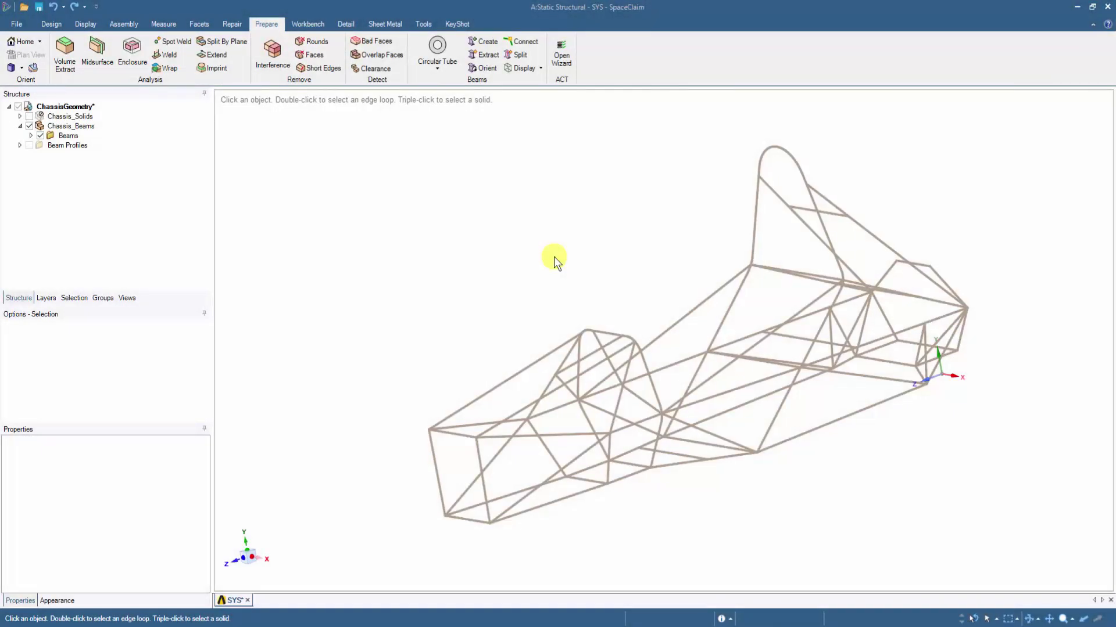
# Check the coordinates in SuspensionC_Coordinates.txt in Notepad, and insert that file into the chassis assembly as suspension points
pyautogui.click(124, 24)
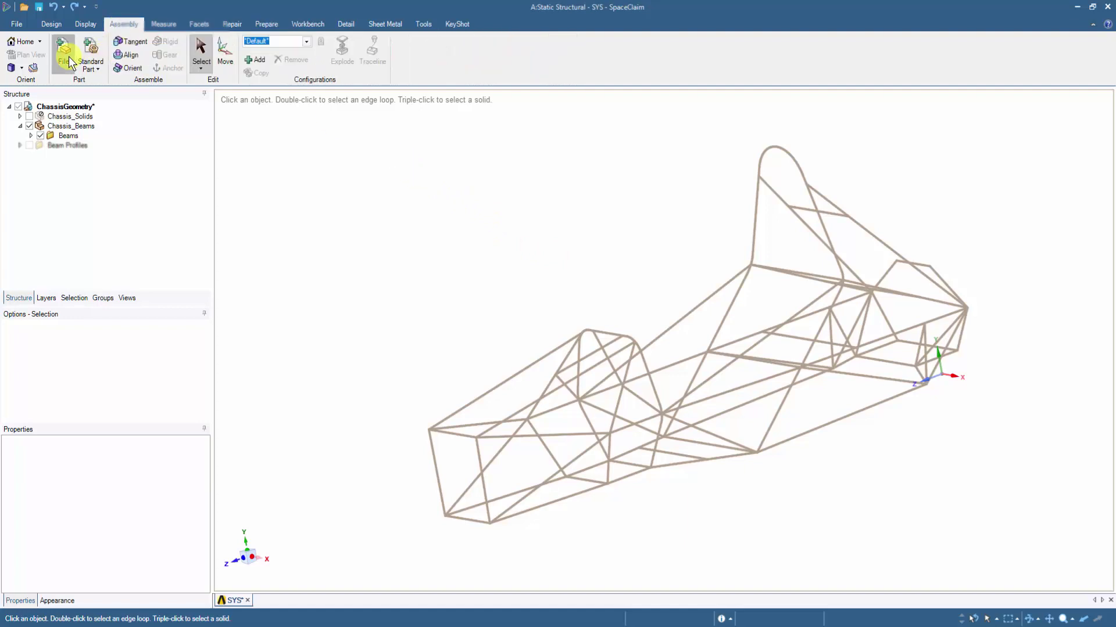
pyautogui.click(69, 58)
pyautogui.click(197, 122)
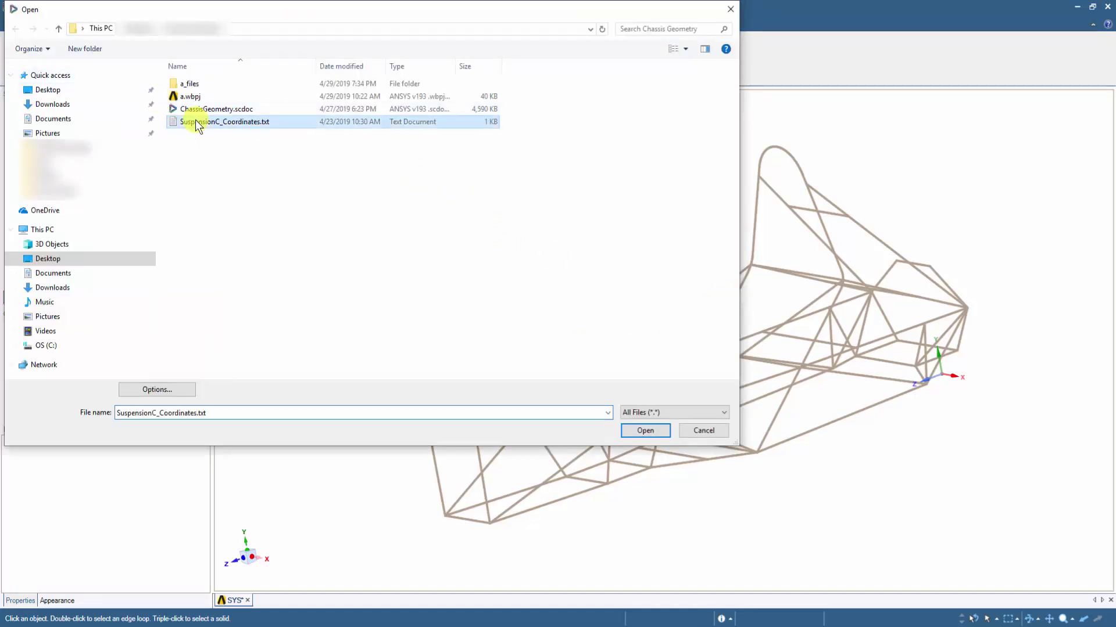
pyautogui.rightClick(198, 124)
pyautogui.click(214, 146)
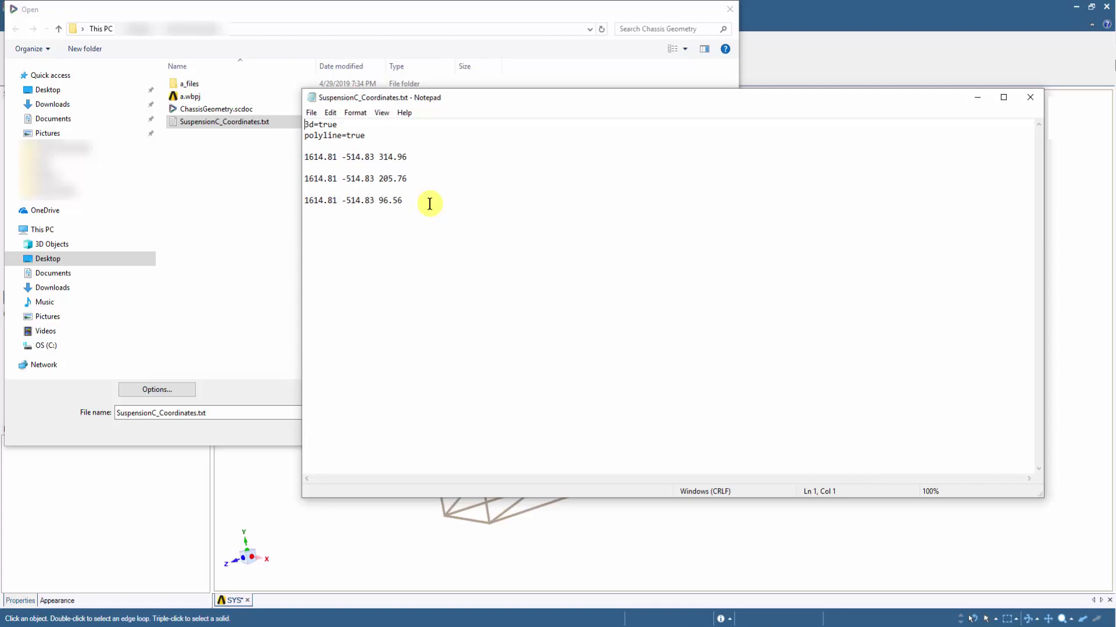
pyautogui.click(1032, 98)
pyautogui.click(642, 430)
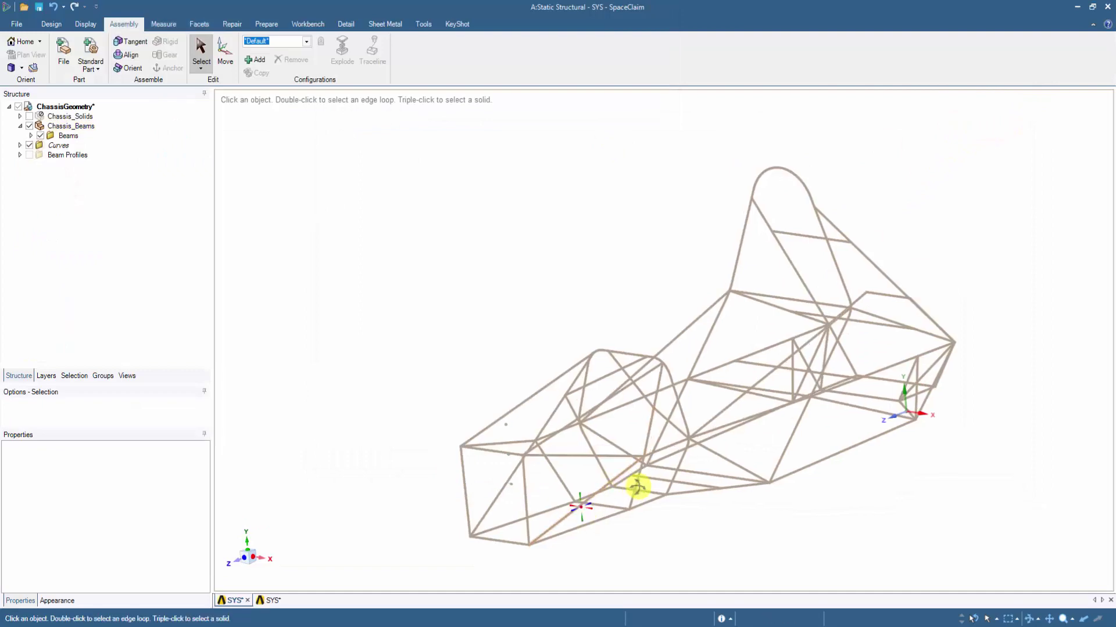
# Create two beams connecting the uppermost imported suspension point to the two neighbouring upper nodes at the front of the chassis
pyautogui.scroll(5, 637, 487)
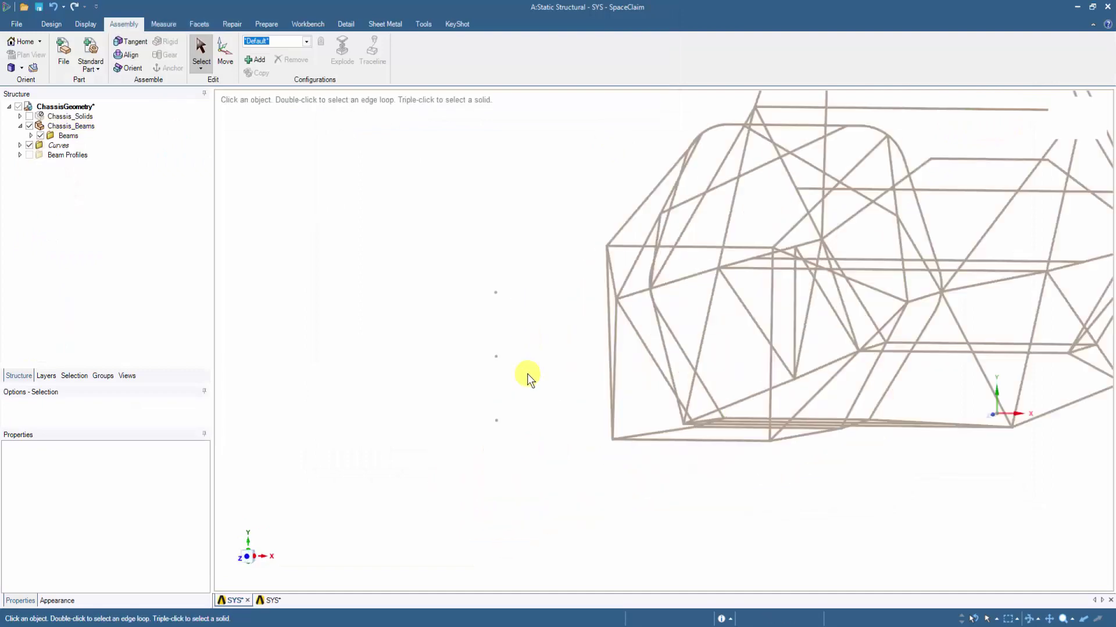
pyautogui.moveTo(543, 445); pyautogui.dragTo(595, 447, button='middle')
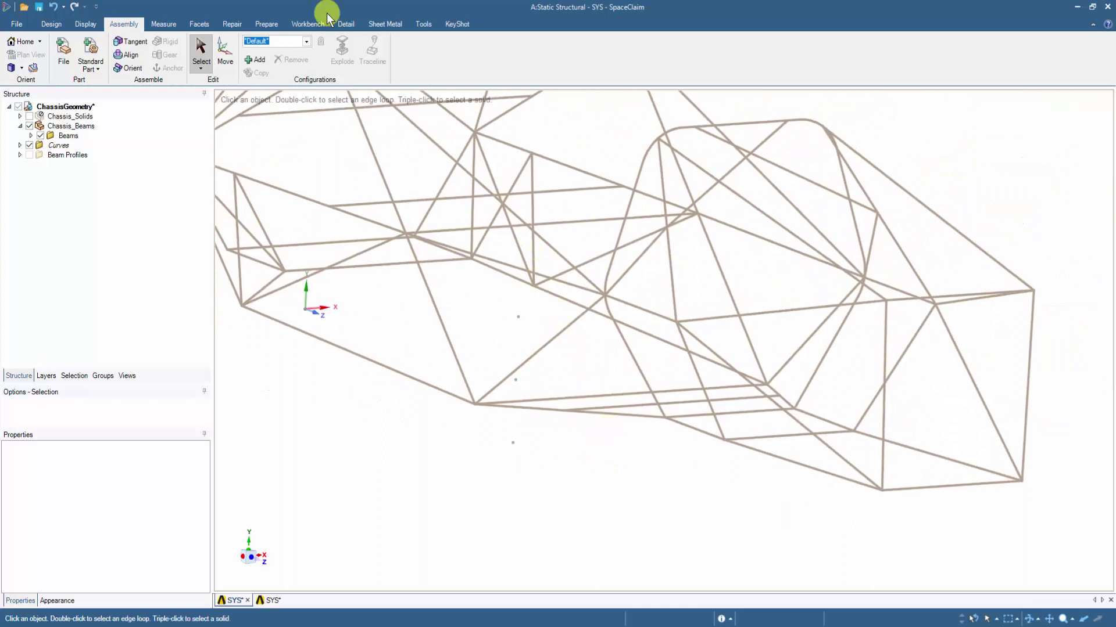
pyautogui.click(255, 21)
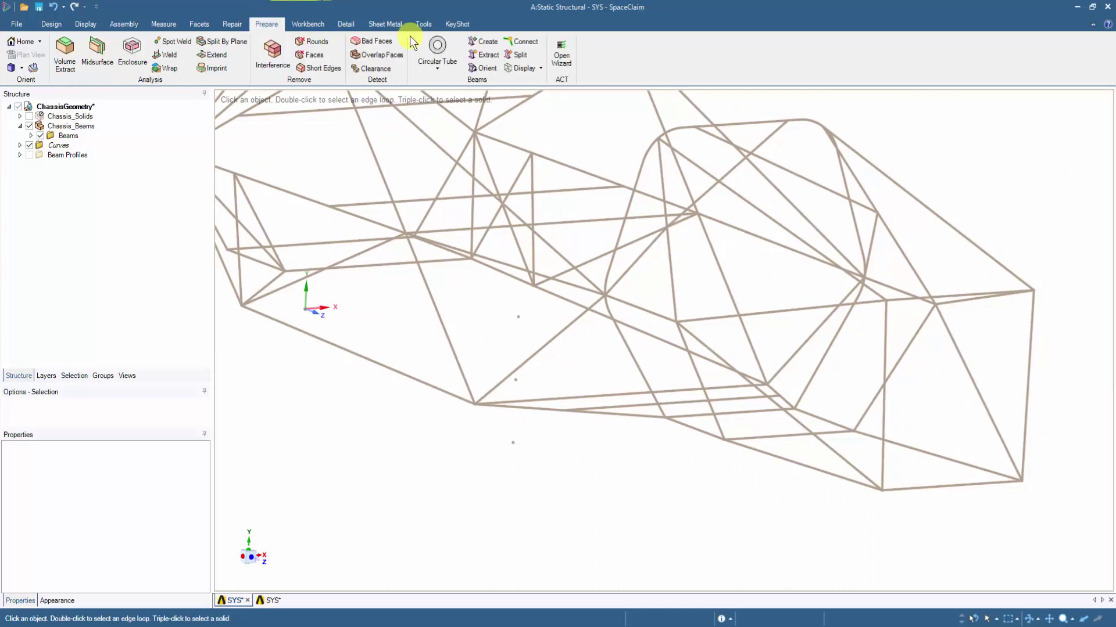
pyautogui.click(474, 44)
pyautogui.scroll(3, 615, 293)
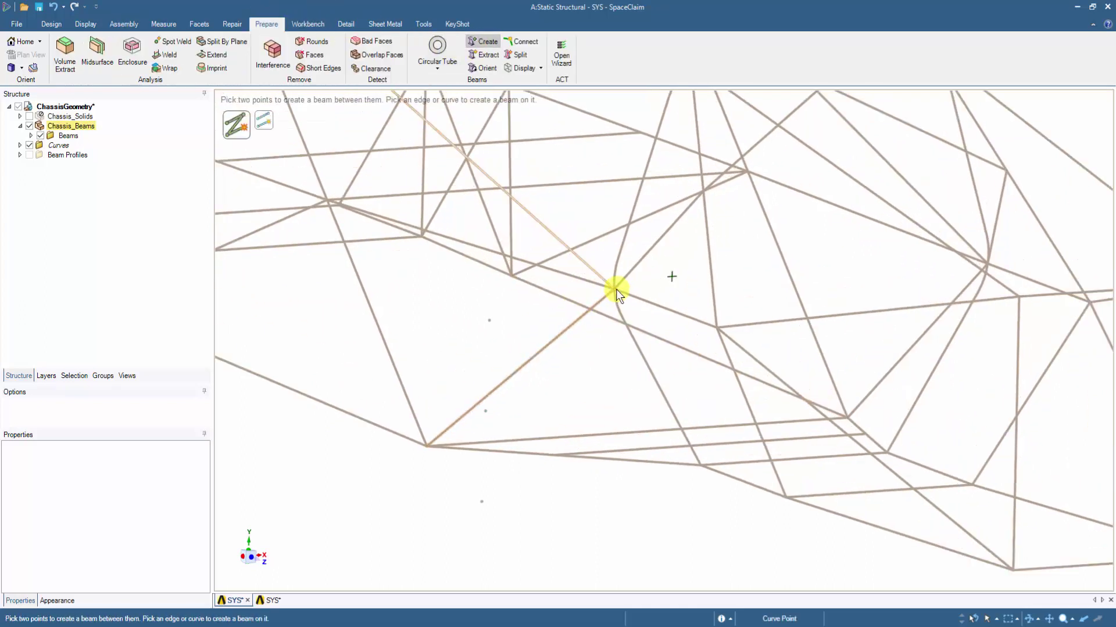
pyautogui.click(616, 289)
pyautogui.click(490, 321)
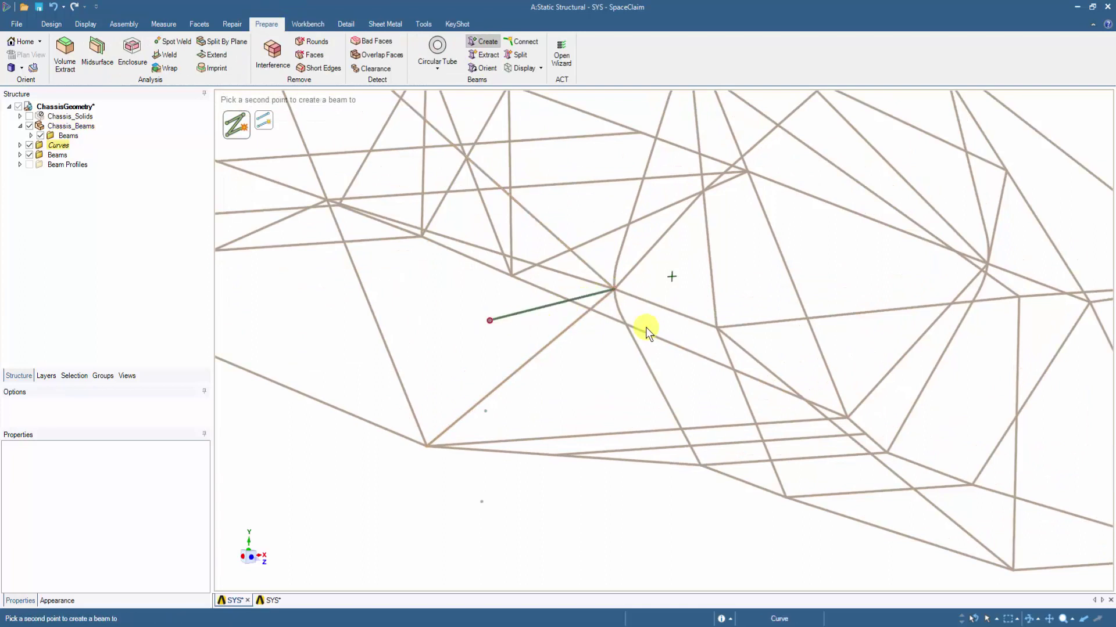
pyautogui.click(716, 328)
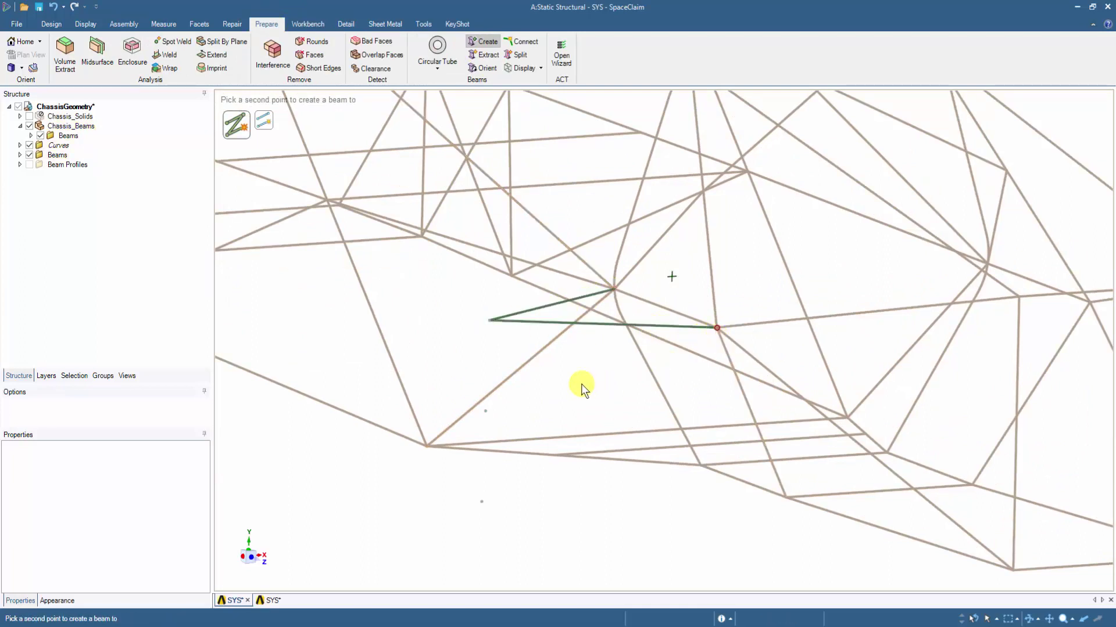
pyautogui.press('Escape')
# Create the upright as two beam segments running from the upper suspension point through the middle point to the lowest point
pyautogui.click(482, 41)
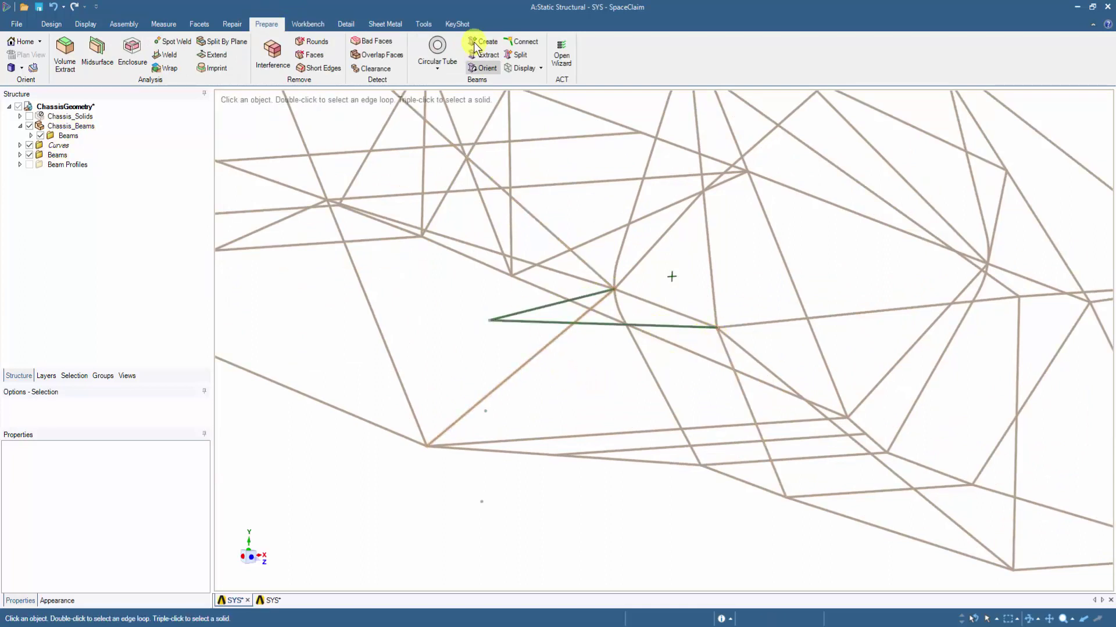
pyautogui.click(489, 321)
pyautogui.click(485, 411)
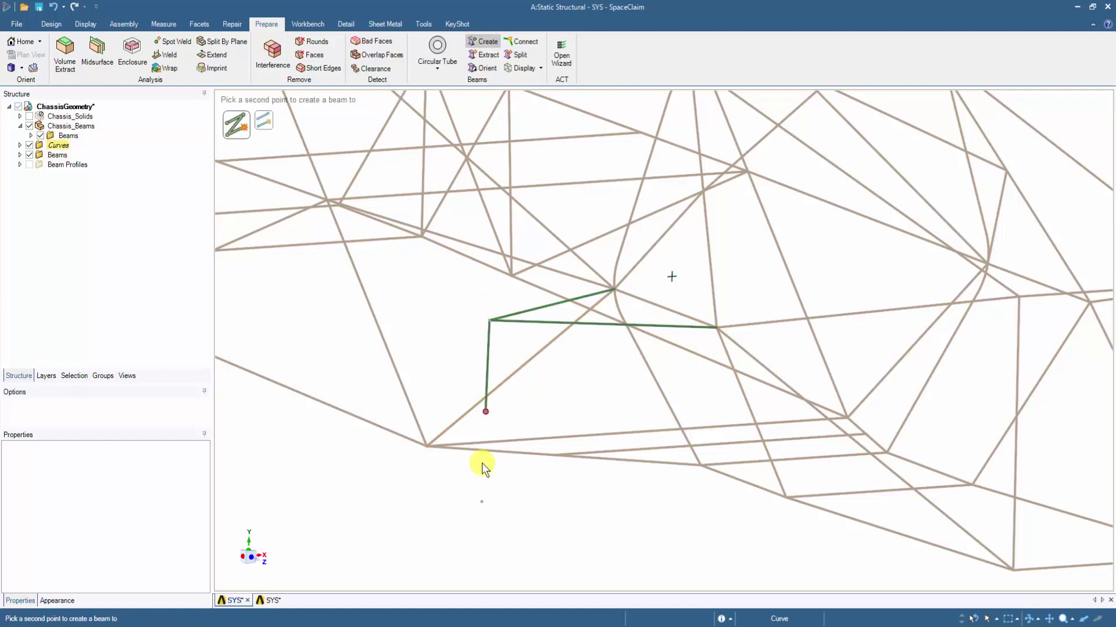
pyautogui.click(481, 502)
# Create two lower arm beams joining the lowest suspension point to the two nearby lower front chassis nodes
pyautogui.click(702, 466)
pyautogui.click(784, 499)
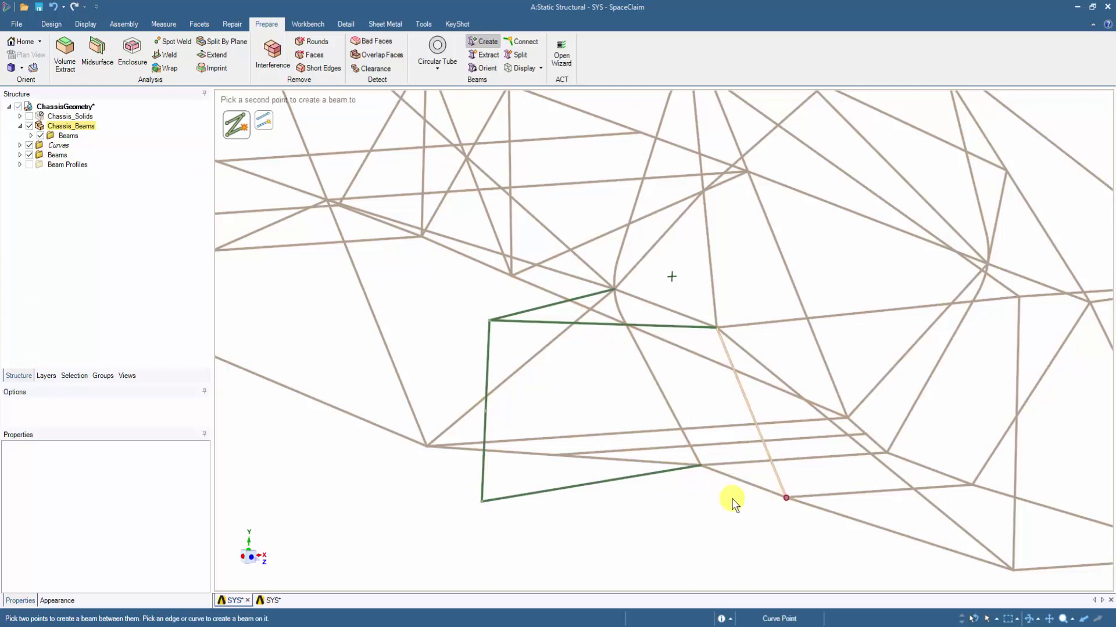
pyautogui.click(483, 503)
pyautogui.scroll(-5, 583, 514)
pyautogui.keyDown('shift'); pyautogui.moveTo(591, 515); pyautogui.dragTo(617, 506, button='middle'); pyautogui.keyUp('shift')
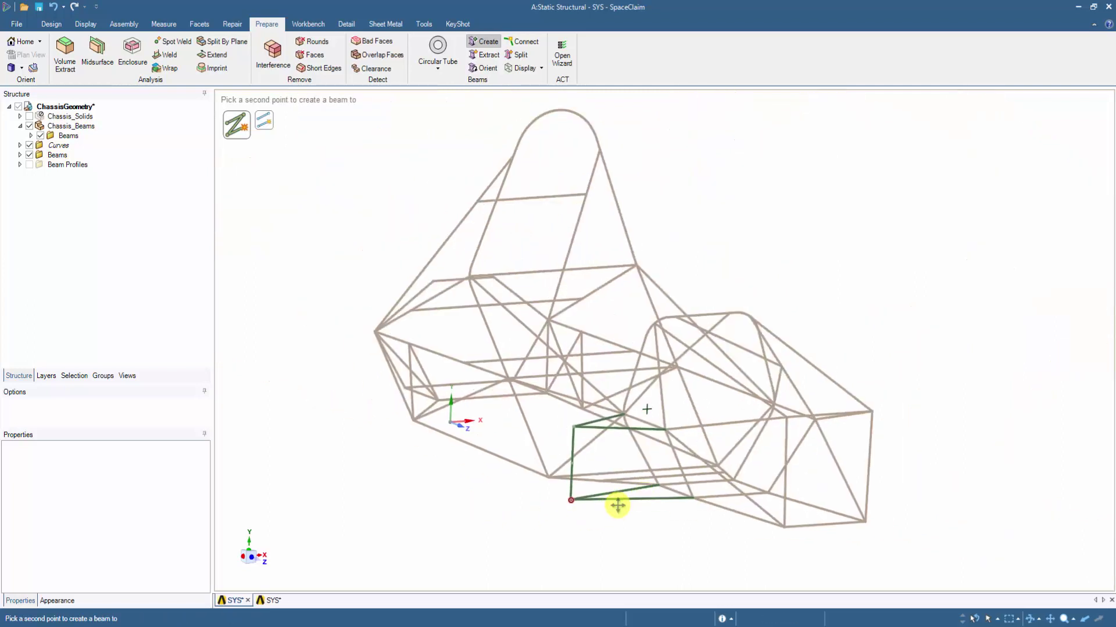
pyautogui.press('Escape')
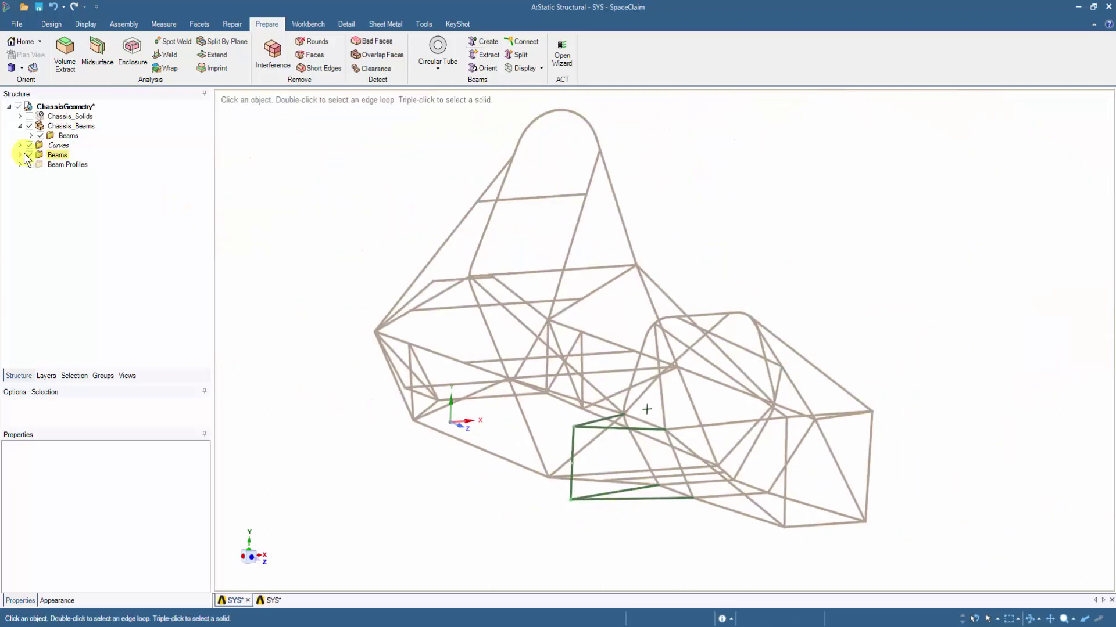
# Move the two upper arm beams into a new component and name it RHS_Front_Upper_A_Arm
pyautogui.click(20, 155)
pyautogui.keyDown('ctrl'); pyautogui.click(71, 176); pyautogui.keyUp('ctrl')
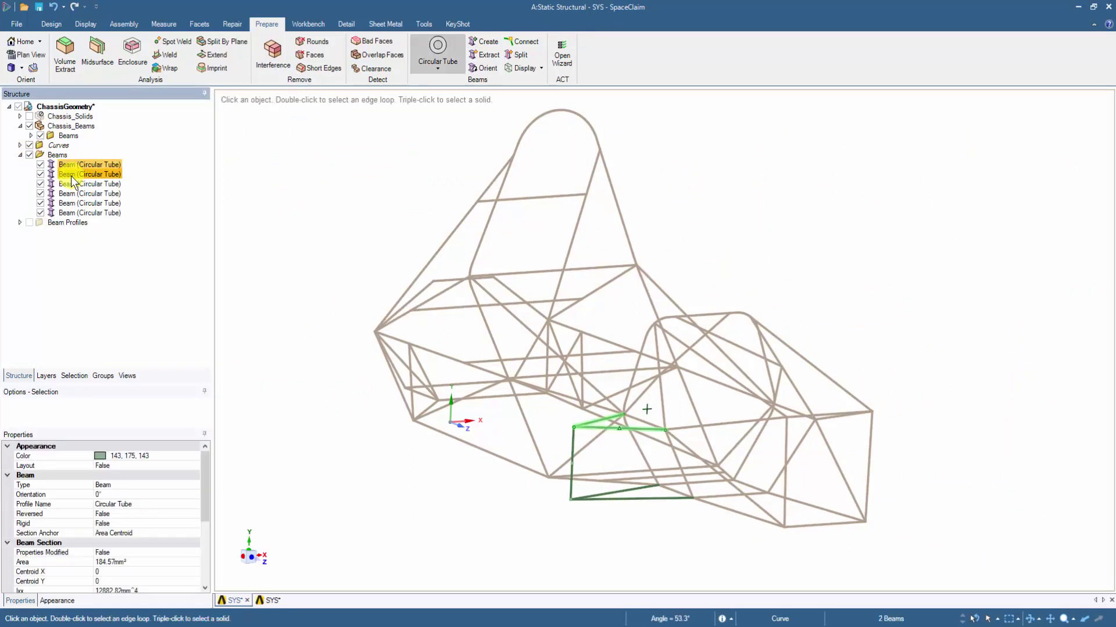
pyautogui.rightClick(71, 175)
pyautogui.click(85, 180)
pyautogui.click(65, 145)
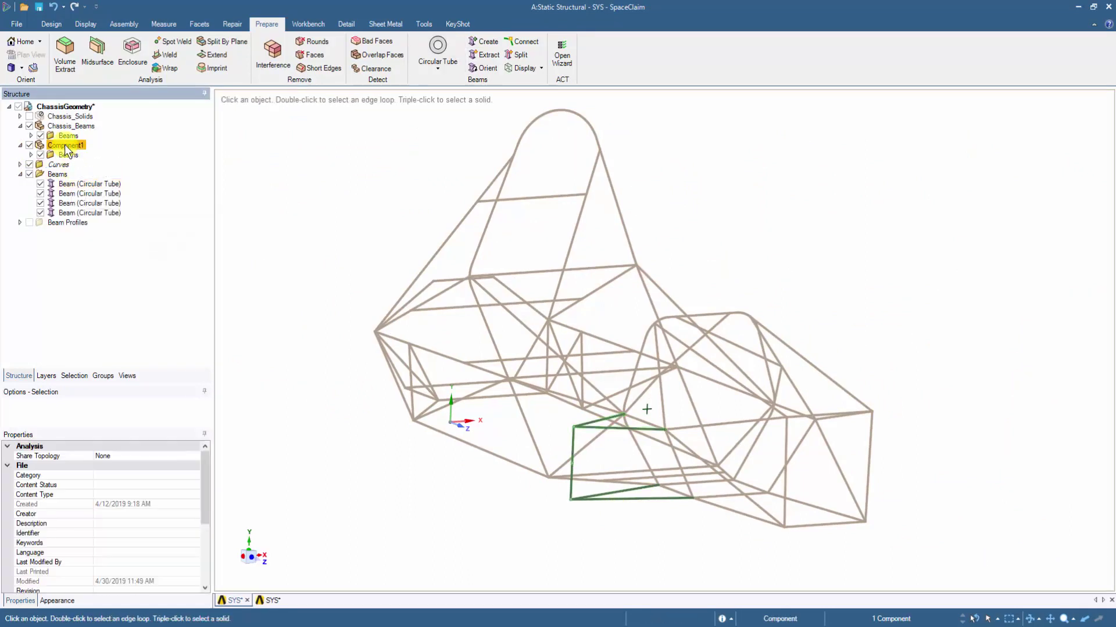
pyautogui.rightClick(65, 144)
pyautogui.click(137, 325)
pyautogui.write('RHS_Front_Upper_A_Arm')
pyautogui.press('Return')
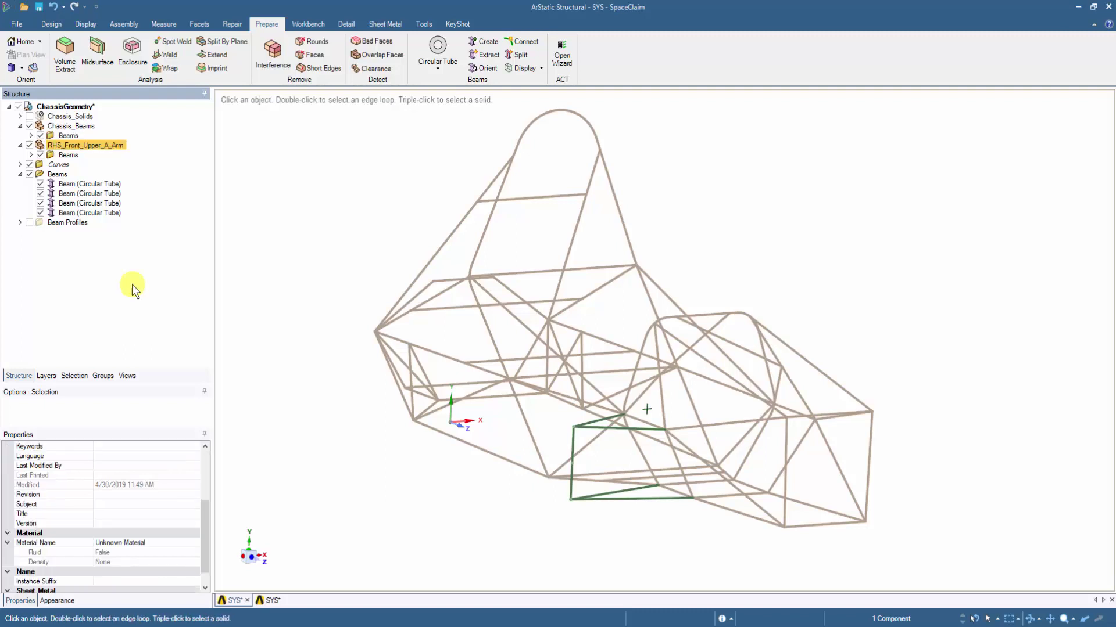
# Reuse the component name RHS_Front_Upper_A_Arm to rename the beams inside the upper arm component
pyautogui.rightClick(100, 148)
pyautogui.click(131, 317)
pyautogui.rightClick(98, 145)
pyautogui.click(114, 183)
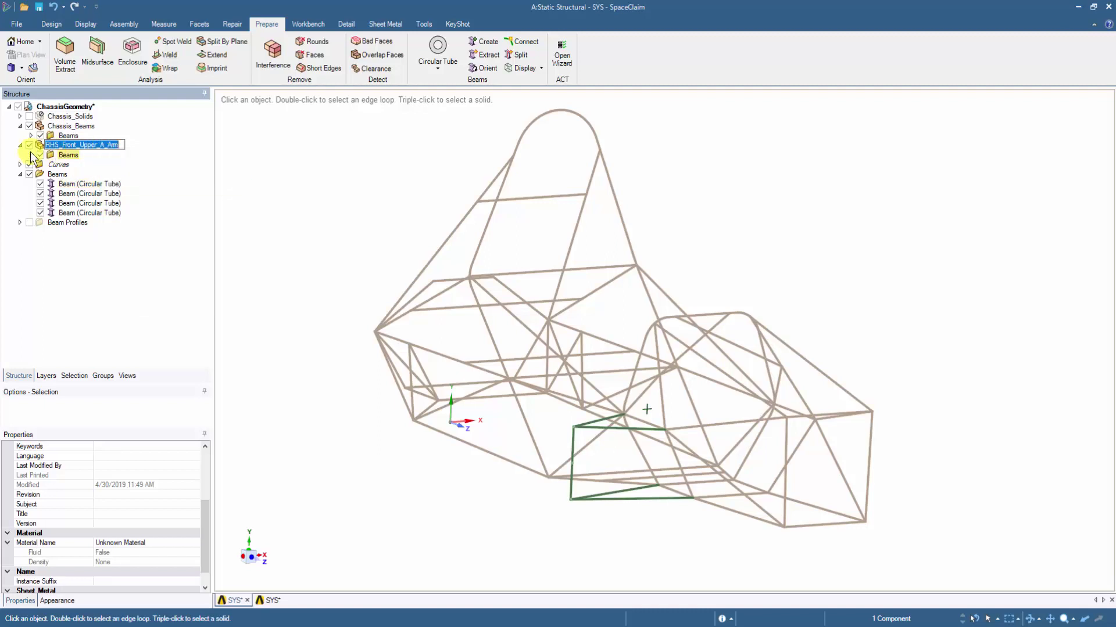
pyautogui.click(31, 155)
pyautogui.click(86, 165)
pyautogui.keyDown('ctrl'); pyautogui.click(92, 173); pyautogui.keyUp('ctrl')
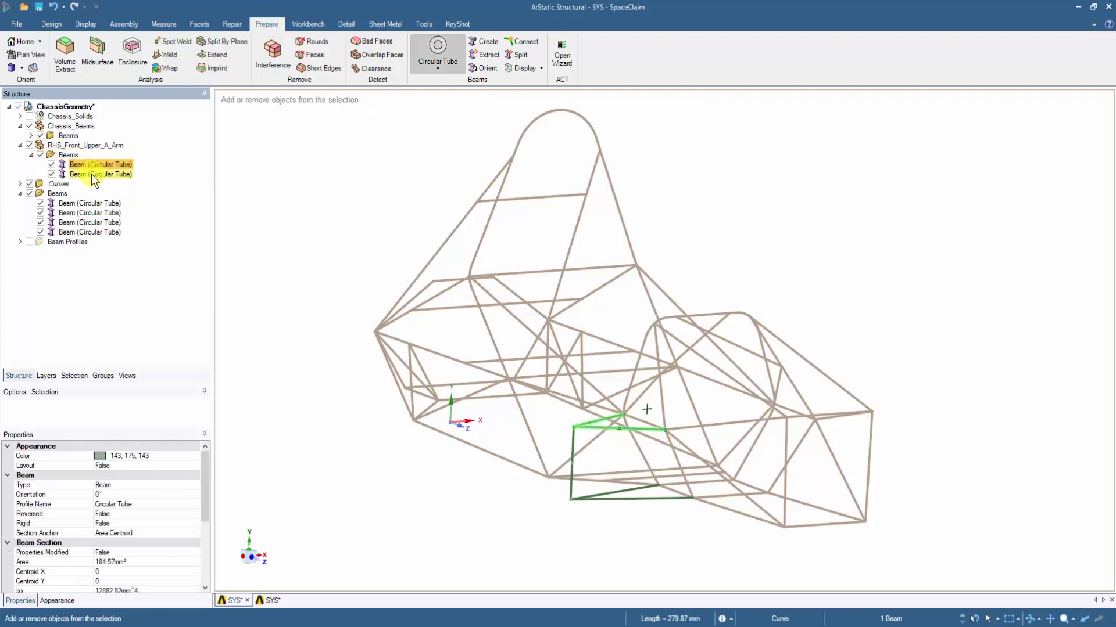
pyautogui.rightClick(92, 173)
pyautogui.click(124, 251)
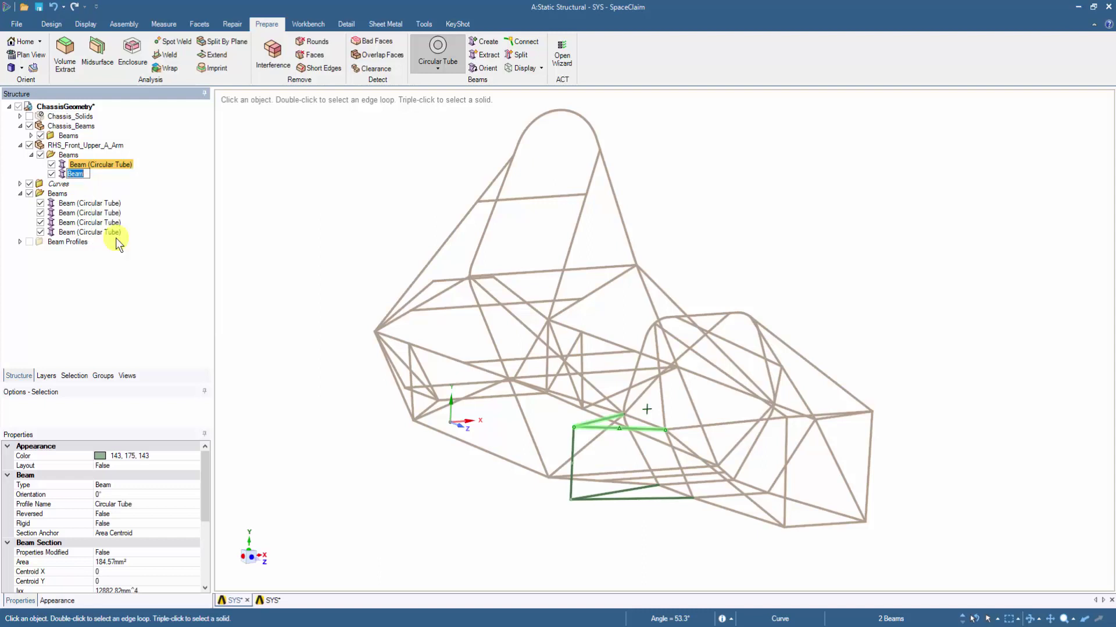
pyautogui.rightClick(85, 175)
pyautogui.click(113, 225)
pyautogui.press('Return')
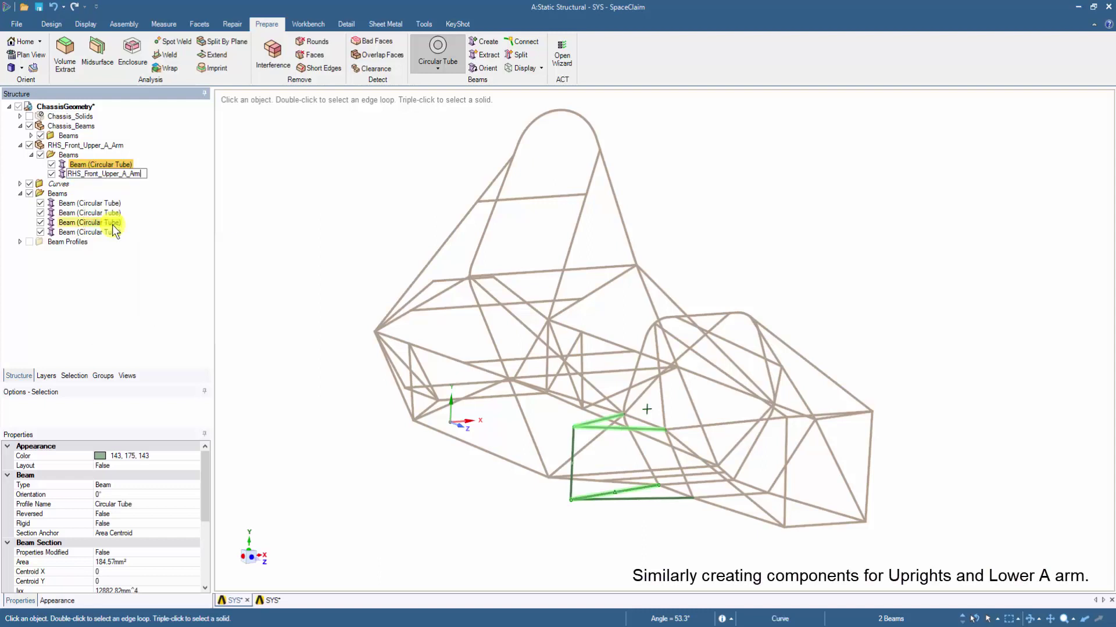
# Move the two upright beam segments into a new component and rename it RHS_Front_Upright
pyautogui.click(20, 146)
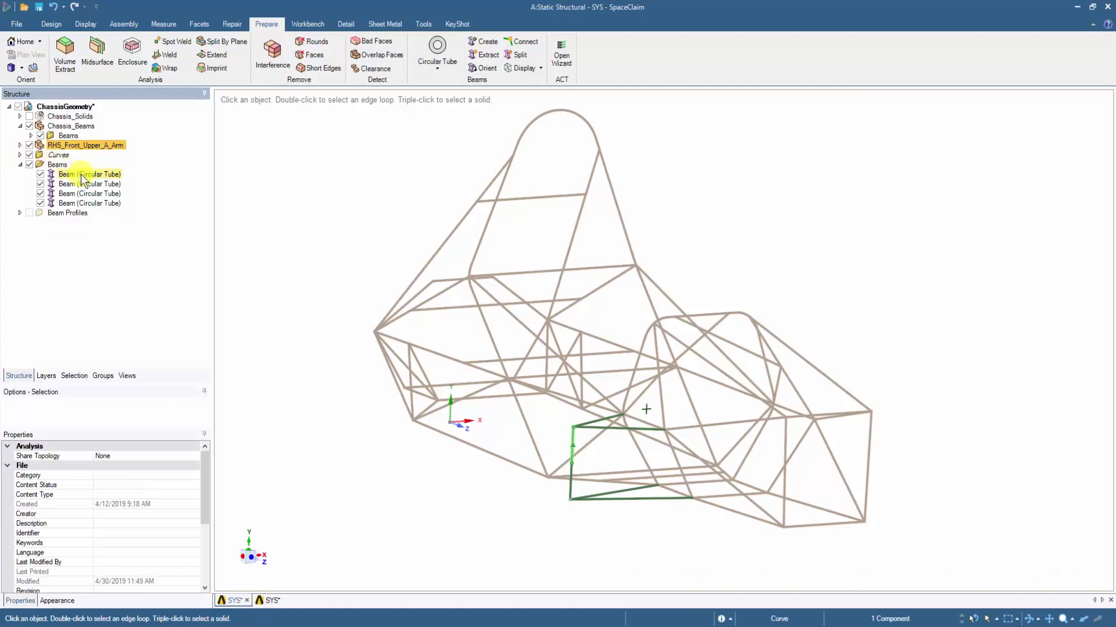
pyautogui.click(81, 173)
pyautogui.keyDown('ctrl'); pyautogui.click(81, 183); pyautogui.keyUp('ctrl')
pyautogui.rightClick(83, 183)
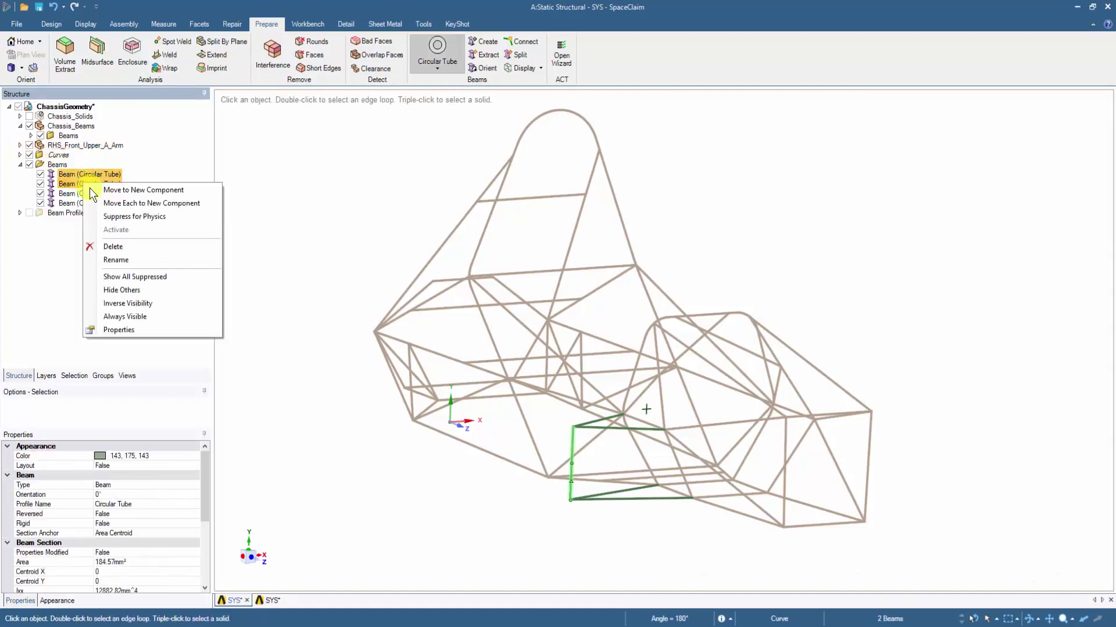
pyautogui.click(92, 190)
pyautogui.rightClick(56, 153)
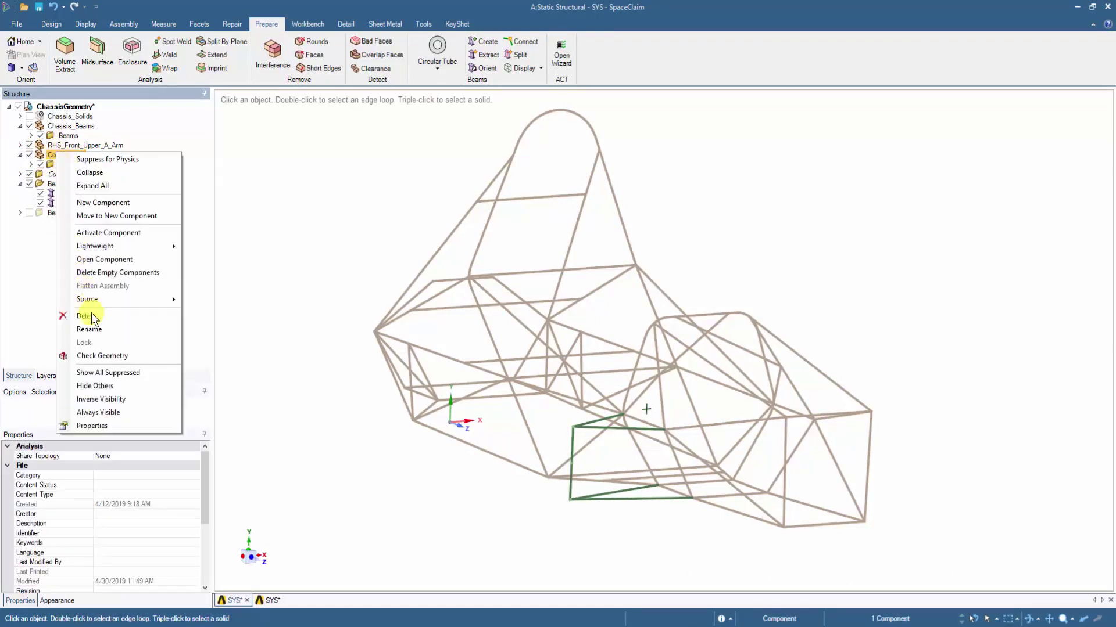
pyautogui.click(88, 329)
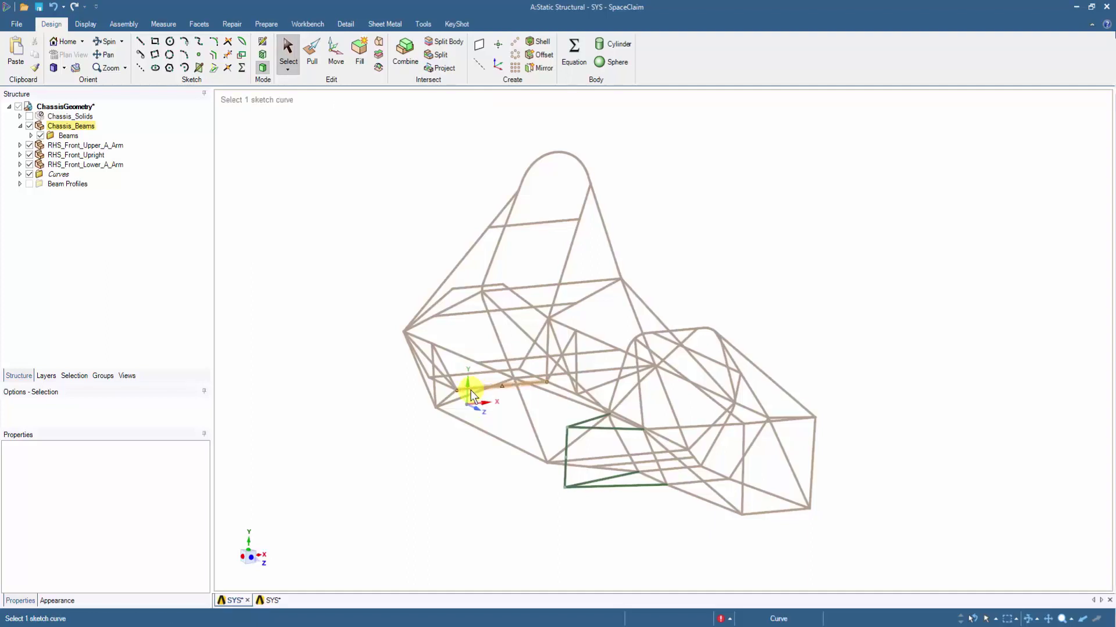
# Create a plane through the Y and Z axes of the chassis coordinate system
pyautogui.scroll(5, 470, 392)
pyautogui.click(475, 418)
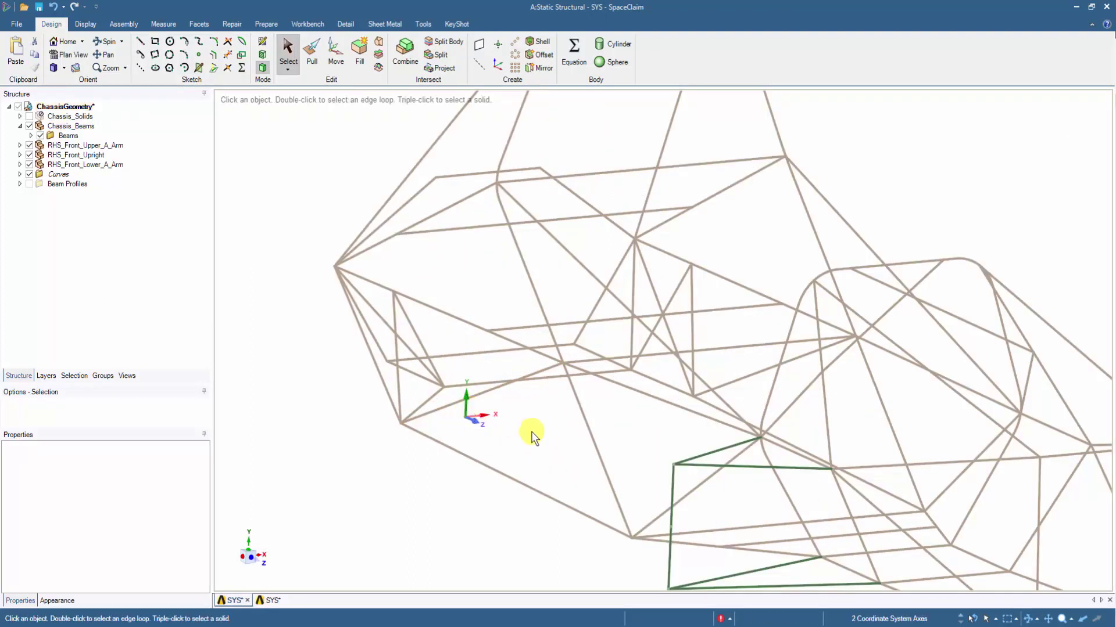
pyautogui.scroll(-5, 468, 403)
pyautogui.click(478, 46)
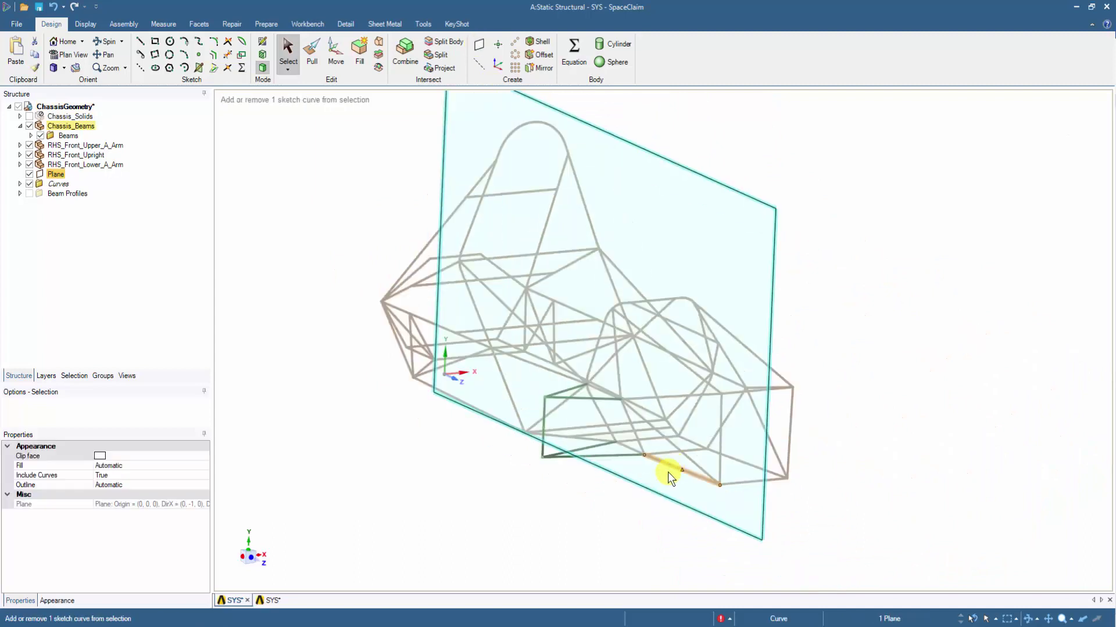
pyautogui.scroll(1, 615, 509)
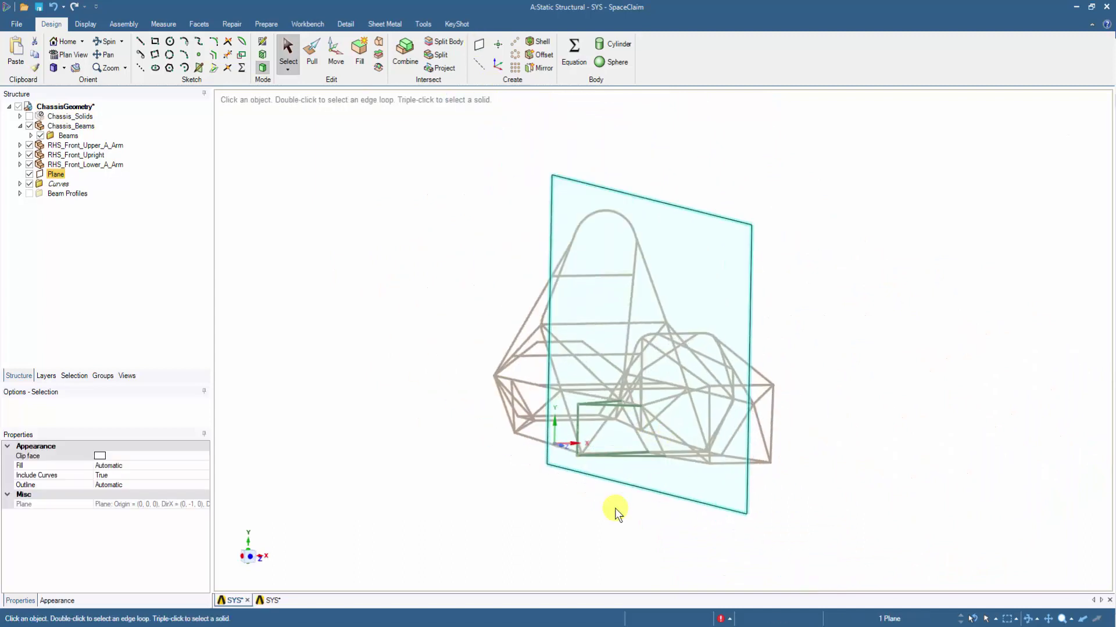
# Move the new plane along its normal up to the lower end of the front upright
pyautogui.click(335, 56)
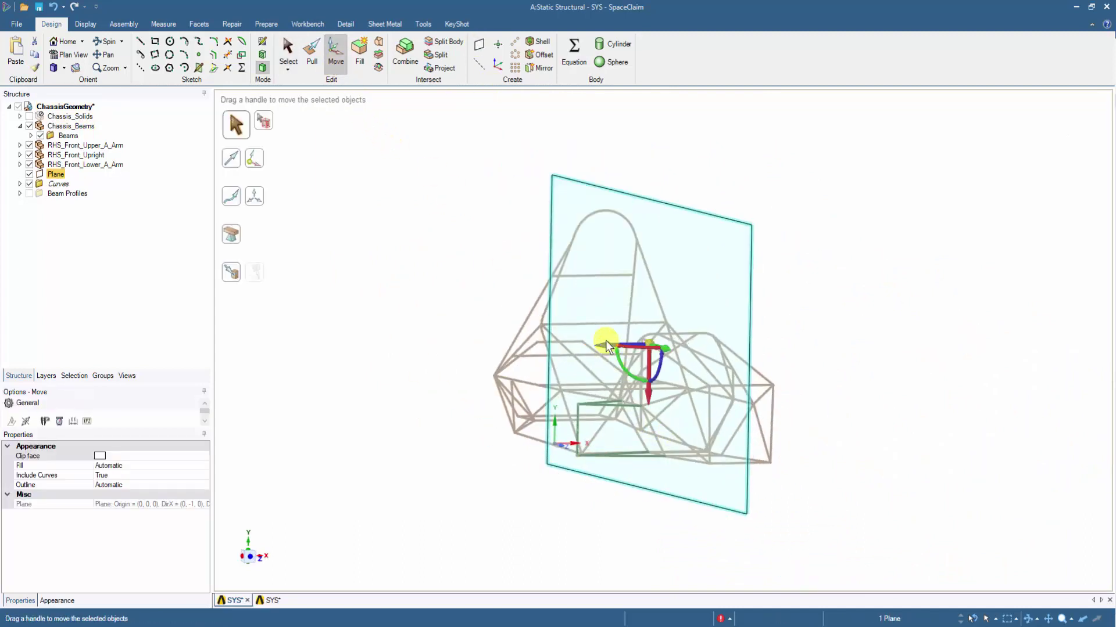
pyautogui.click(606, 349)
pyautogui.press('u')
pyautogui.scroll(2, 567, 443)
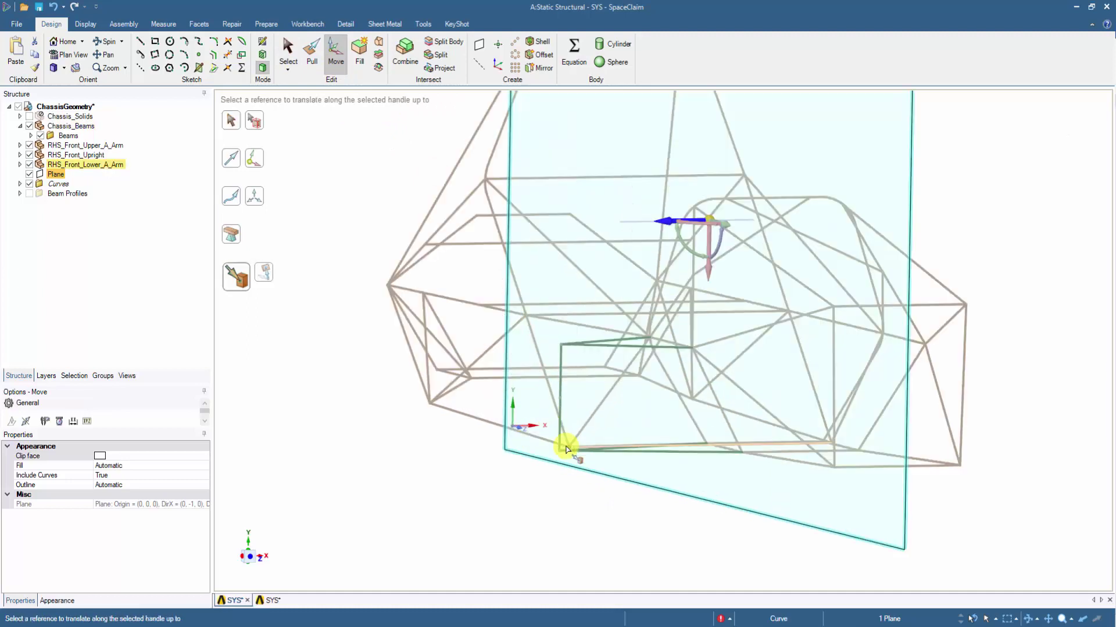
pyautogui.click(561, 443)
pyautogui.press('v')
pyautogui.press('Escape')
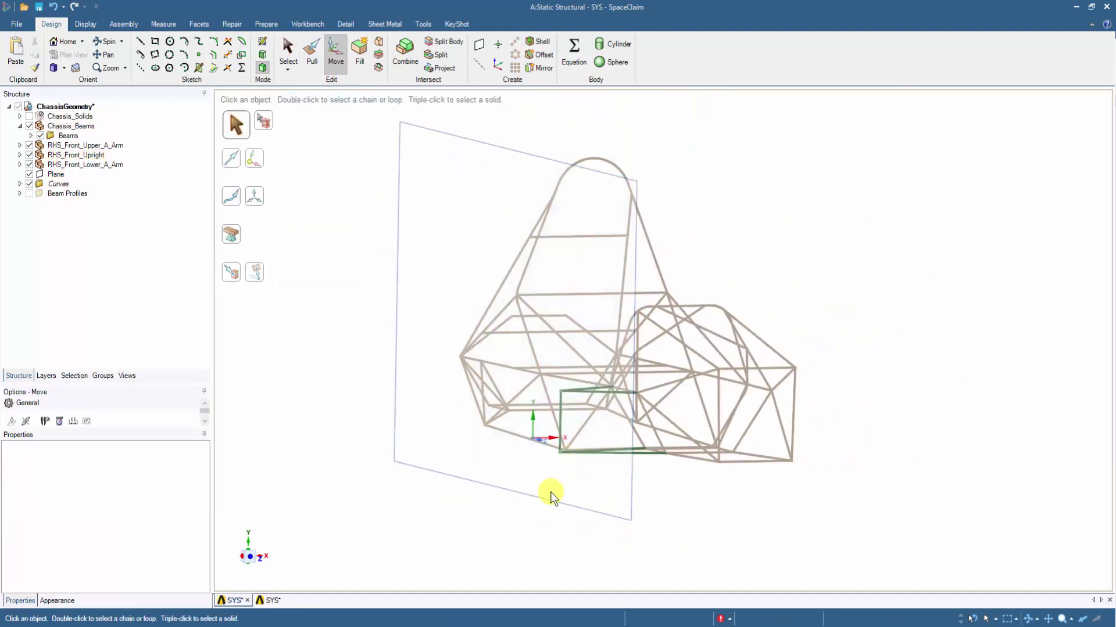
# Orient the view square to the YZ side and start a sketch on the moved plane
pyautogui.moveTo(591, 484); pyautogui.dragTo(388, 569, button='middle')
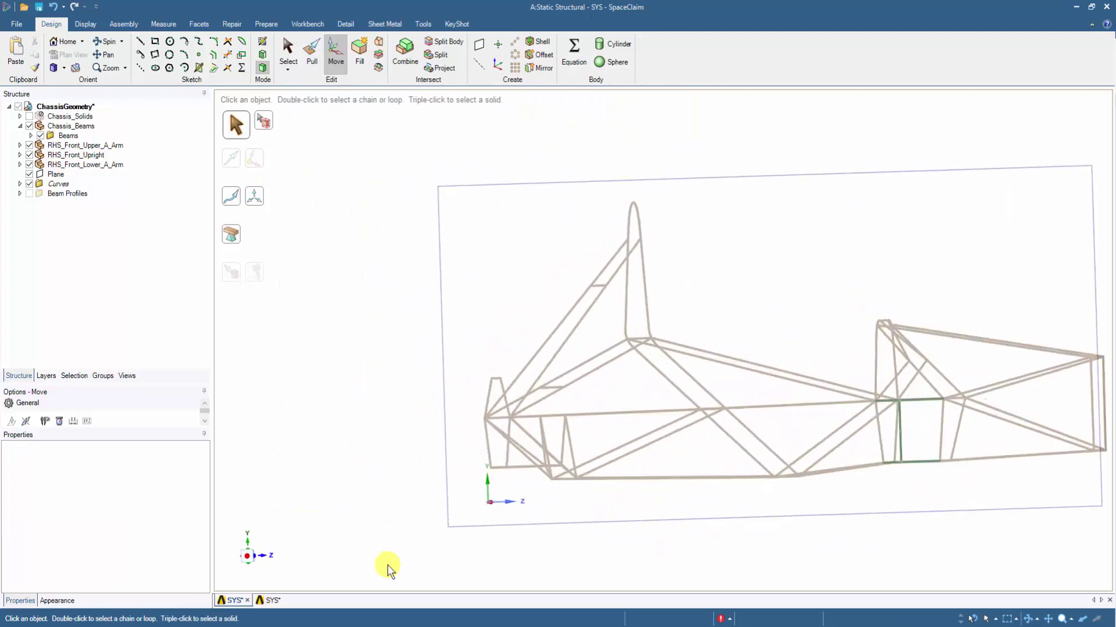
pyautogui.click(248, 556)
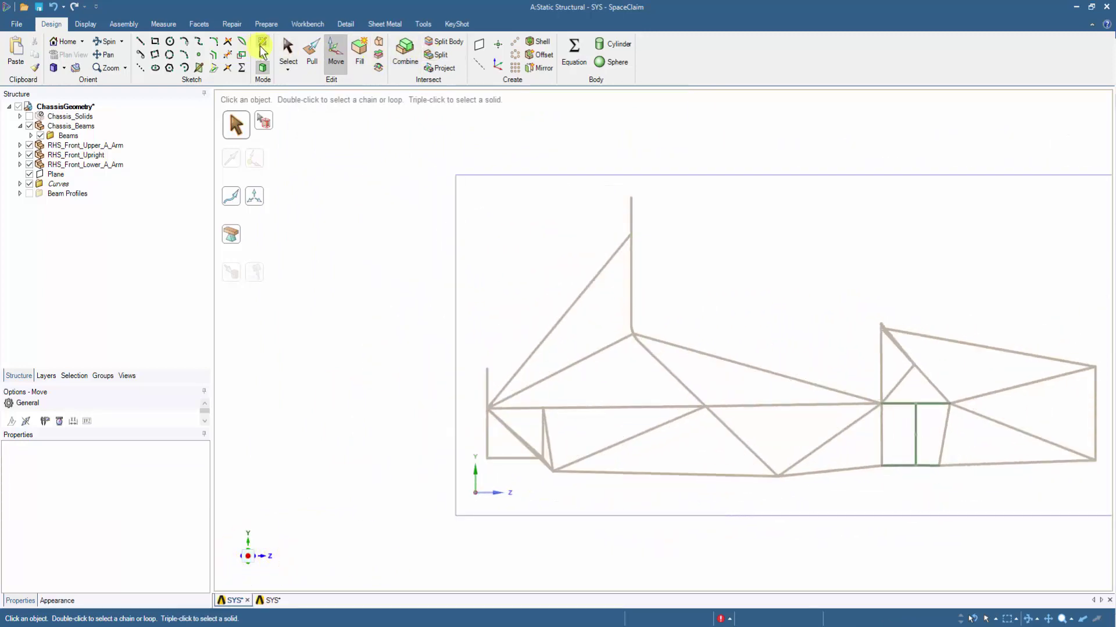
pyautogui.click(263, 43)
pyautogui.scroll(3, 492, 529)
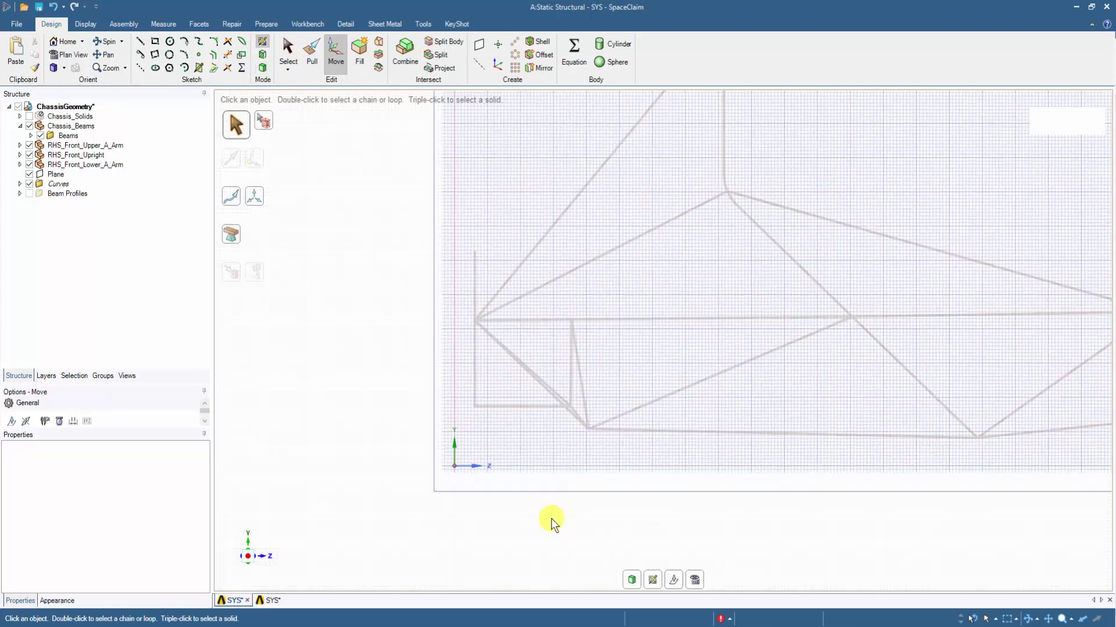
# Draw two upper A-arm lines in 3D, joining an outer point on the moved plane to the two upper chassis nodes
pyautogui.click(140, 42)
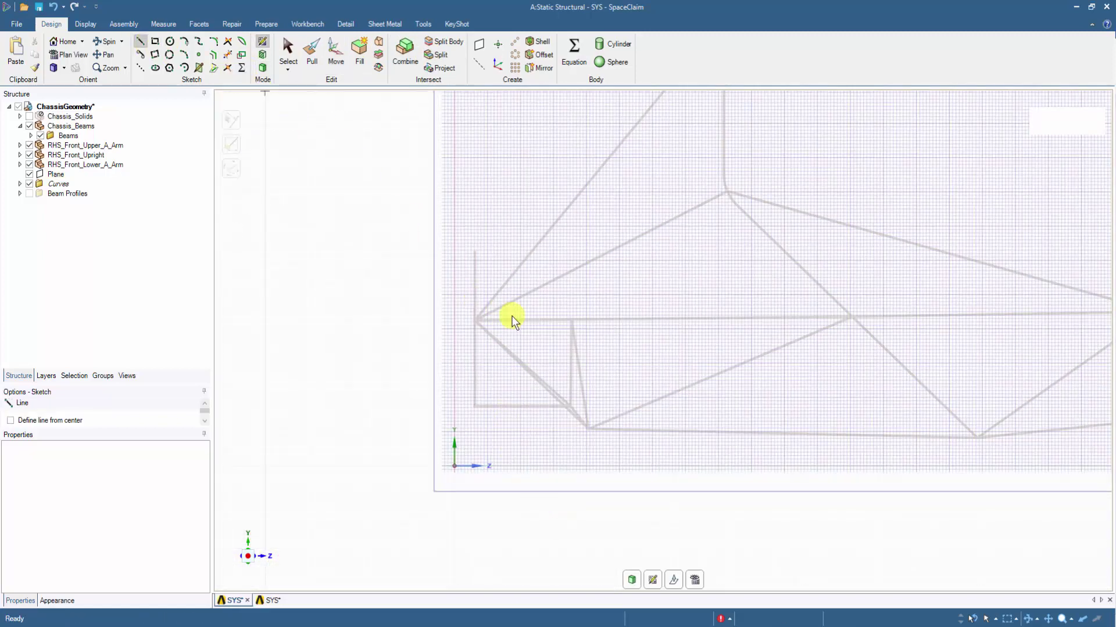
pyautogui.click(475, 320)
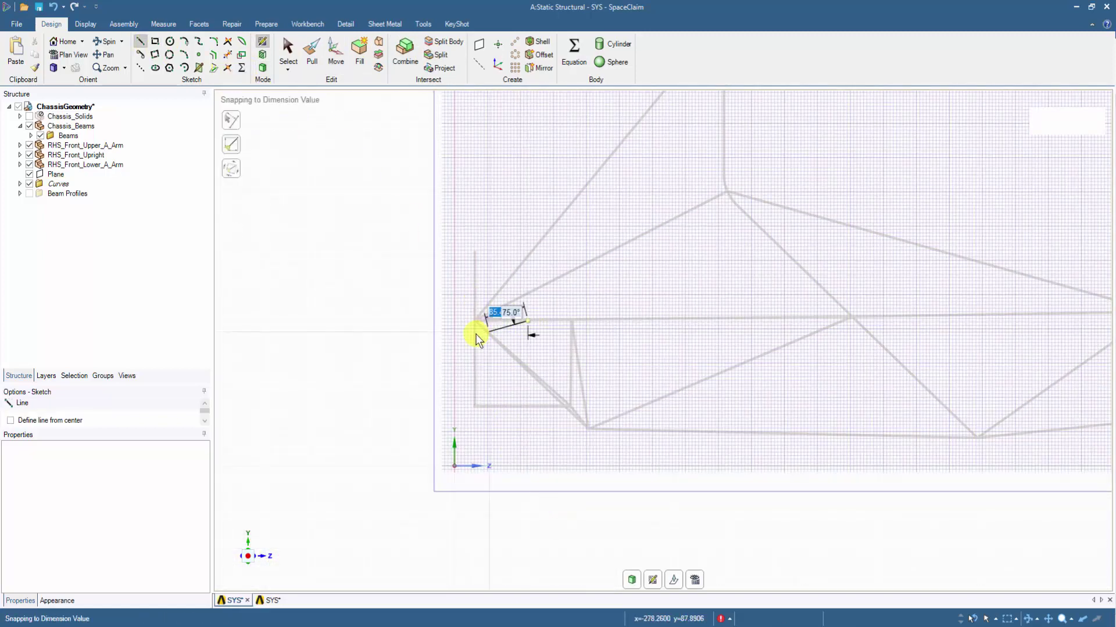
pyautogui.moveTo(468, 331)
pyautogui.mouseDown(button='middle')
pyautogui.moveTo(528, 361)
pyautogui.moveTo(368, 224)
pyautogui.mouseUp(button='middle')
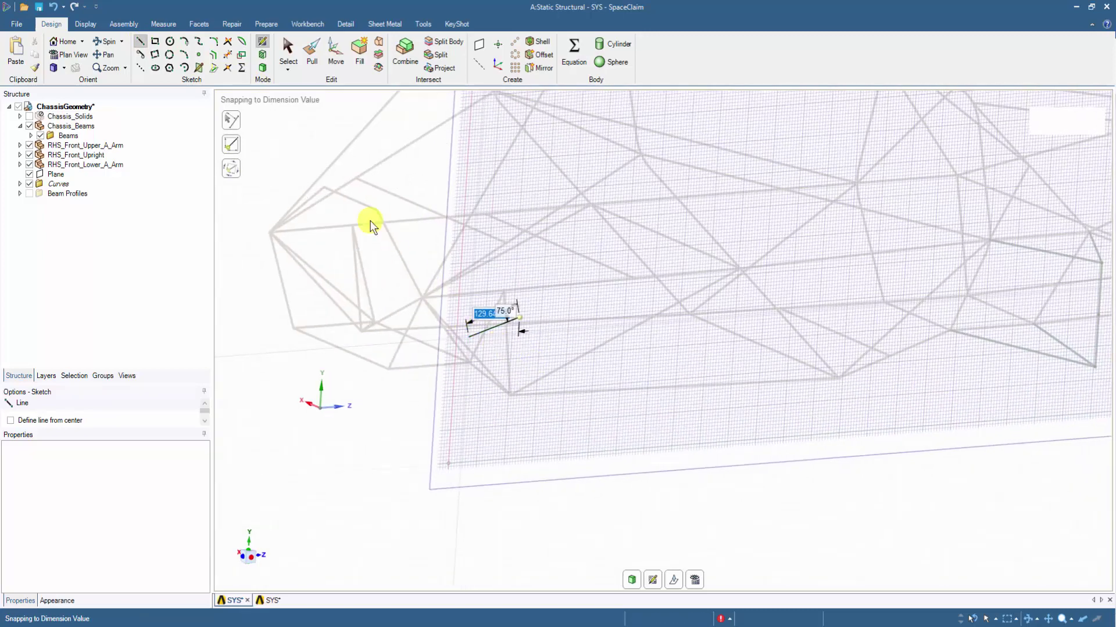
pyautogui.click(262, 68)
pyautogui.scroll(3, 423, 279)
pyautogui.click(426, 243)
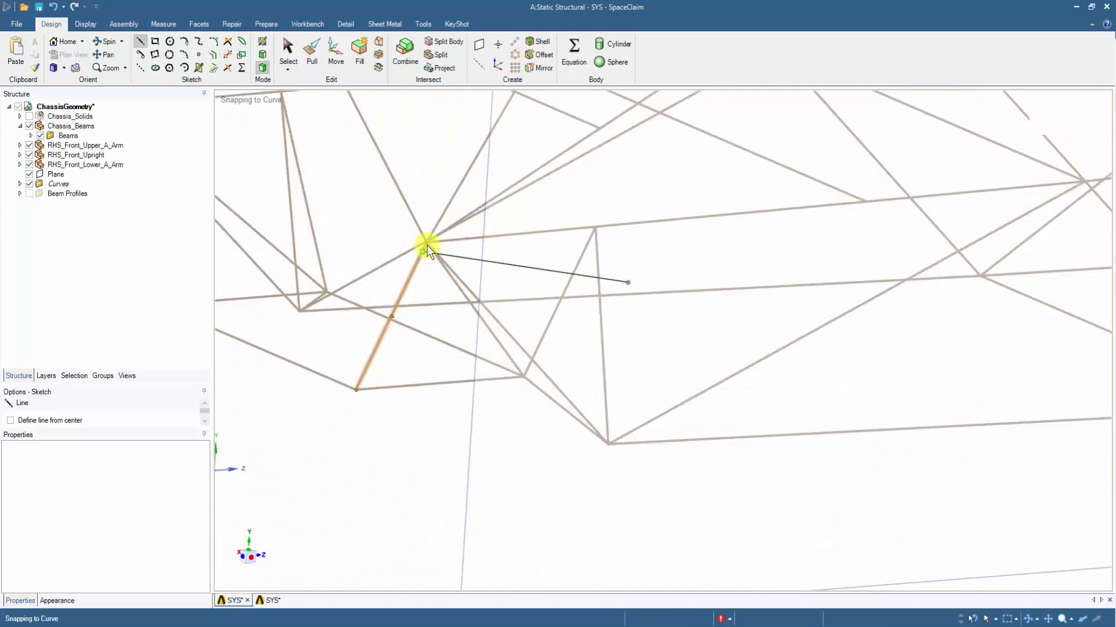
pyautogui.click(627, 284)
pyautogui.click(595, 227)
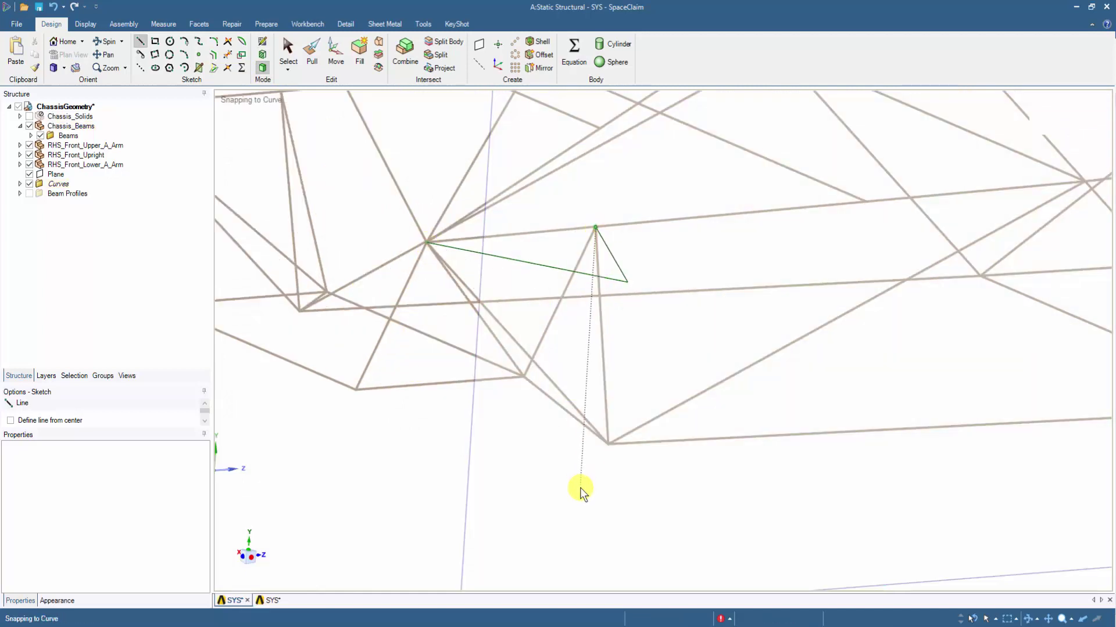
# Draw two lower A-arm lines in 3D, joining another outer point on the plane to the two lower chassis nodes
pyautogui.click(241, 552)
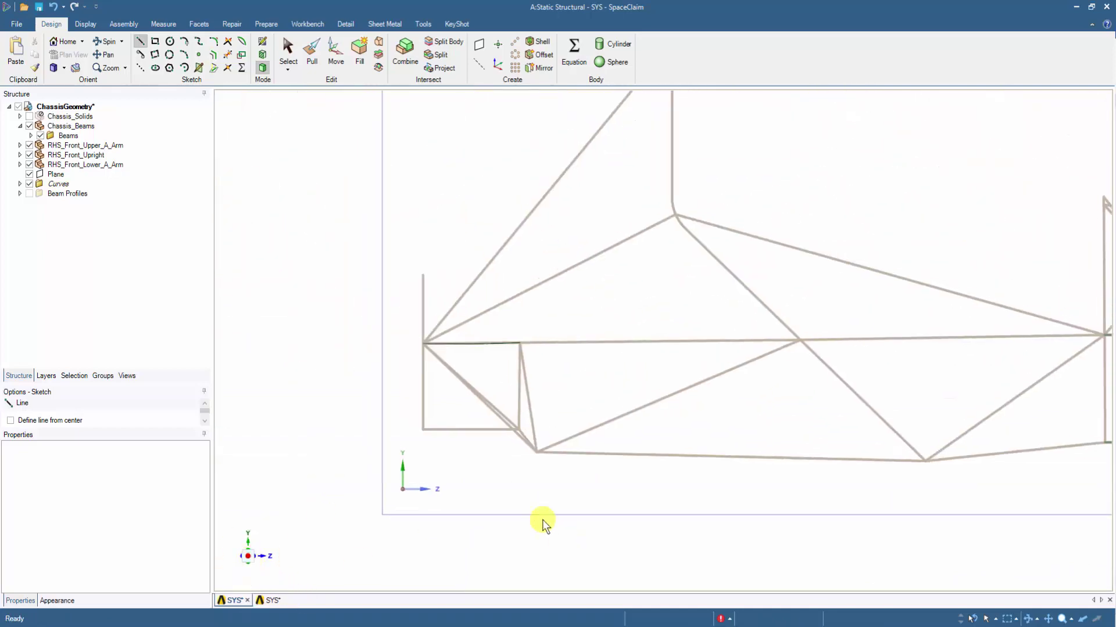
pyautogui.click(265, 46)
pyautogui.click(428, 515)
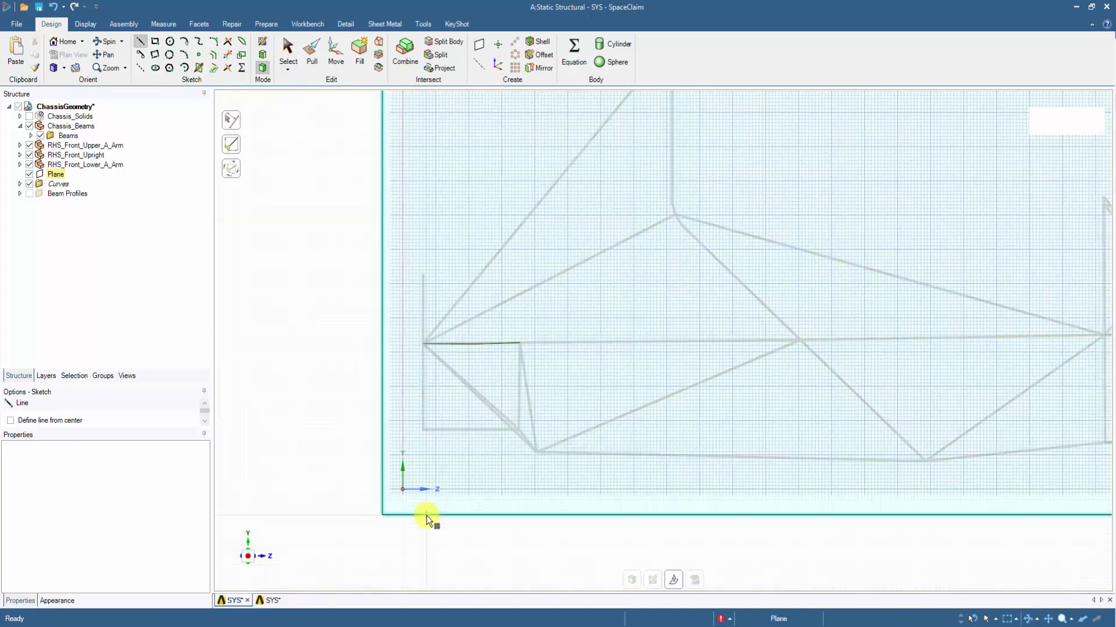
pyautogui.click(469, 435)
pyautogui.moveTo(470, 435)
pyautogui.mouseDown(button='middle')
pyautogui.moveTo(463, 493)
pyautogui.moveTo(344, 319)
pyautogui.mouseUp(button='middle')
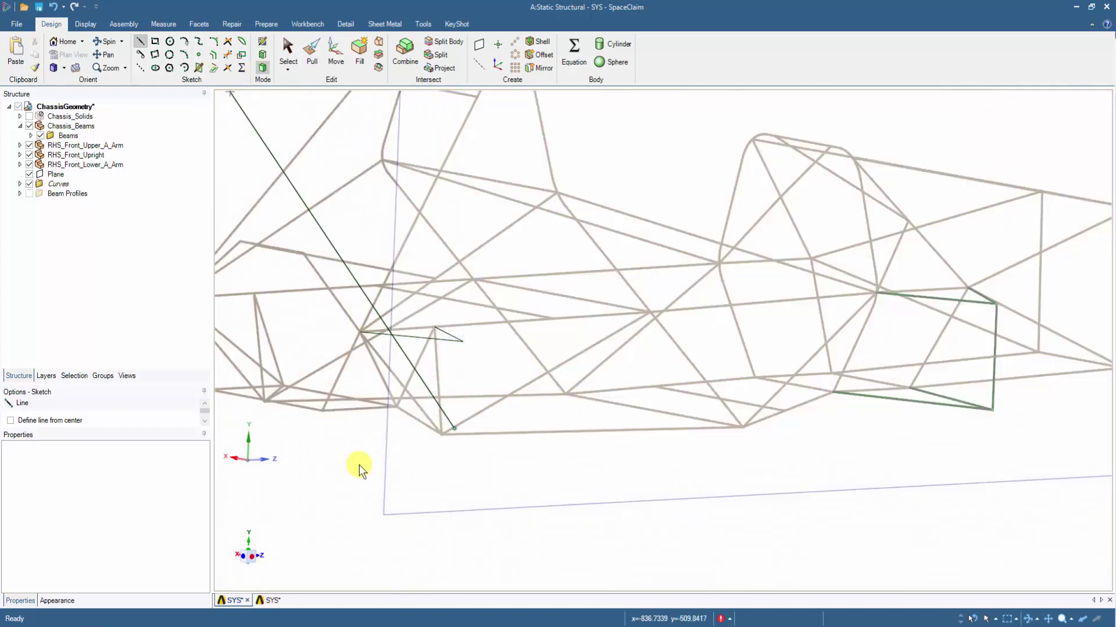
pyautogui.scroll(4, 360, 468)
pyautogui.click(285, 354)
pyautogui.moveTo(490, 490); pyautogui.dragTo(530, 428, button='middle')
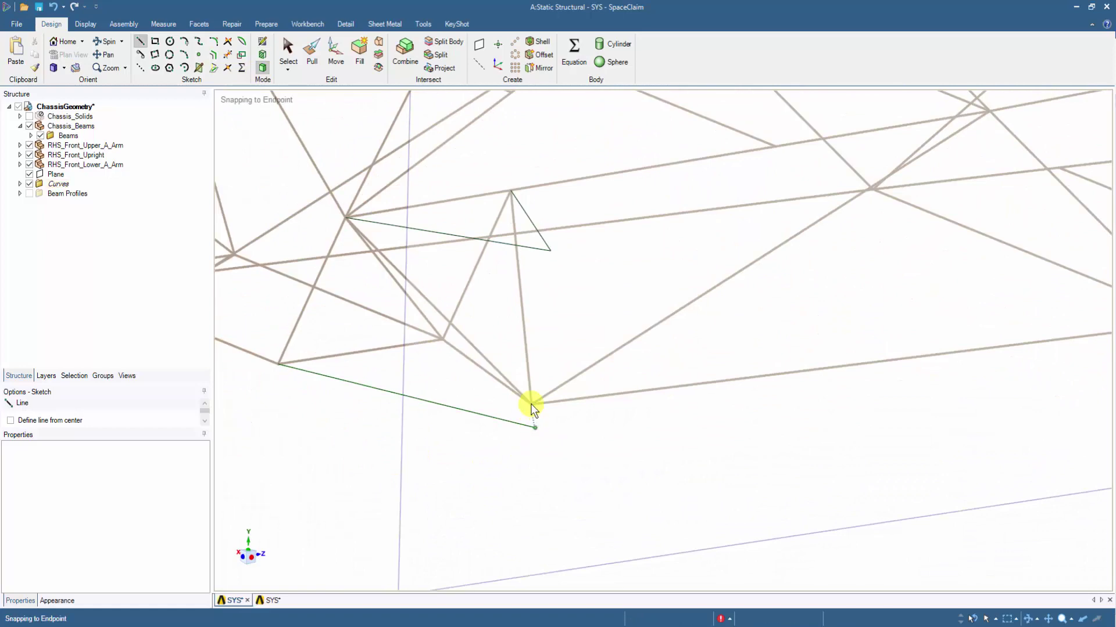
pyautogui.scroll(-8, 575, 526)
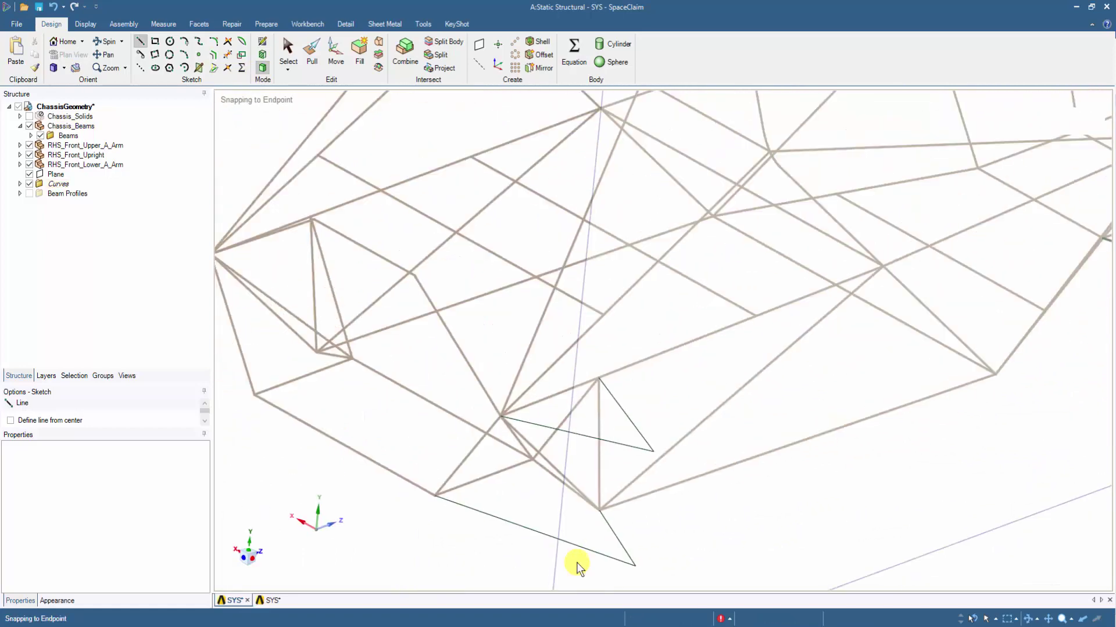
# Move the outer point of the new upper A-arm lines vertically up to the outer end of RHS_Front_Upper_A_Arm
pyautogui.keyDown('shift'); pyautogui.moveTo(611, 514); pyautogui.dragTo(611, 504, button='middle'); pyautogui.keyUp('shift')
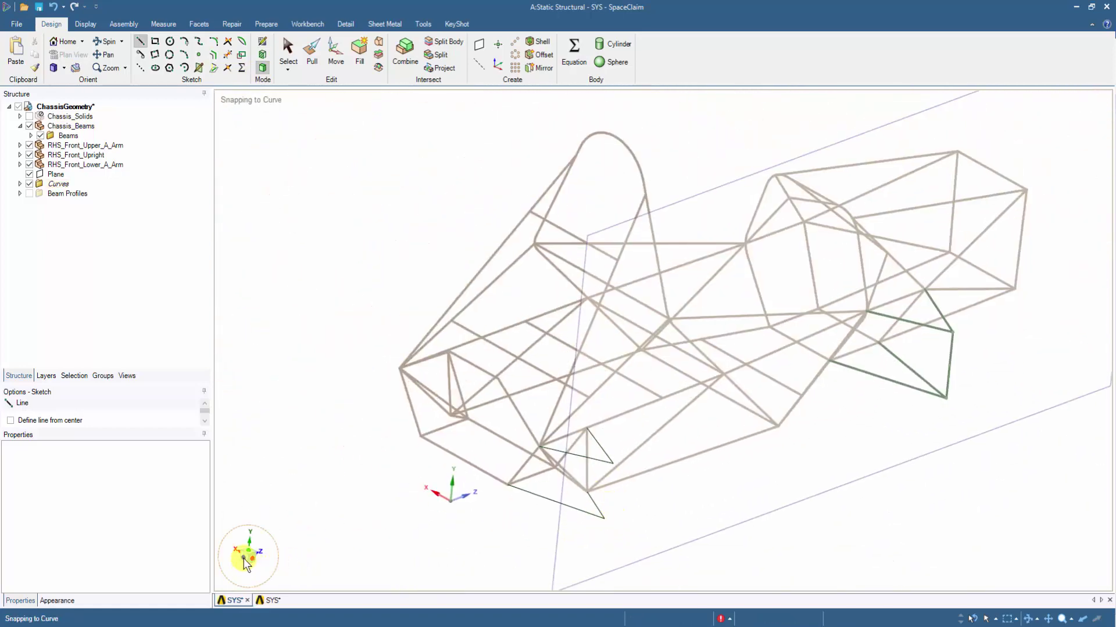
pyautogui.click(246, 562)
pyautogui.scroll(5, 721, 354)
pyautogui.scroll(2, 716, 356)
pyautogui.press('Escape')
pyautogui.click(704, 342)
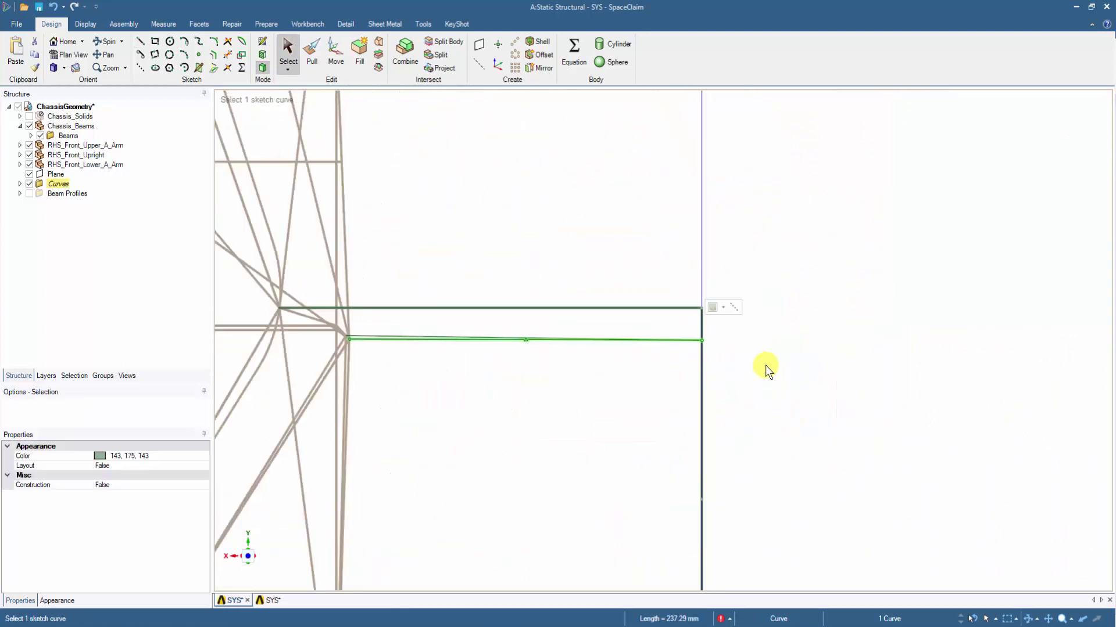
pyautogui.scroll(3, 702, 339)
pyautogui.click(702, 337)
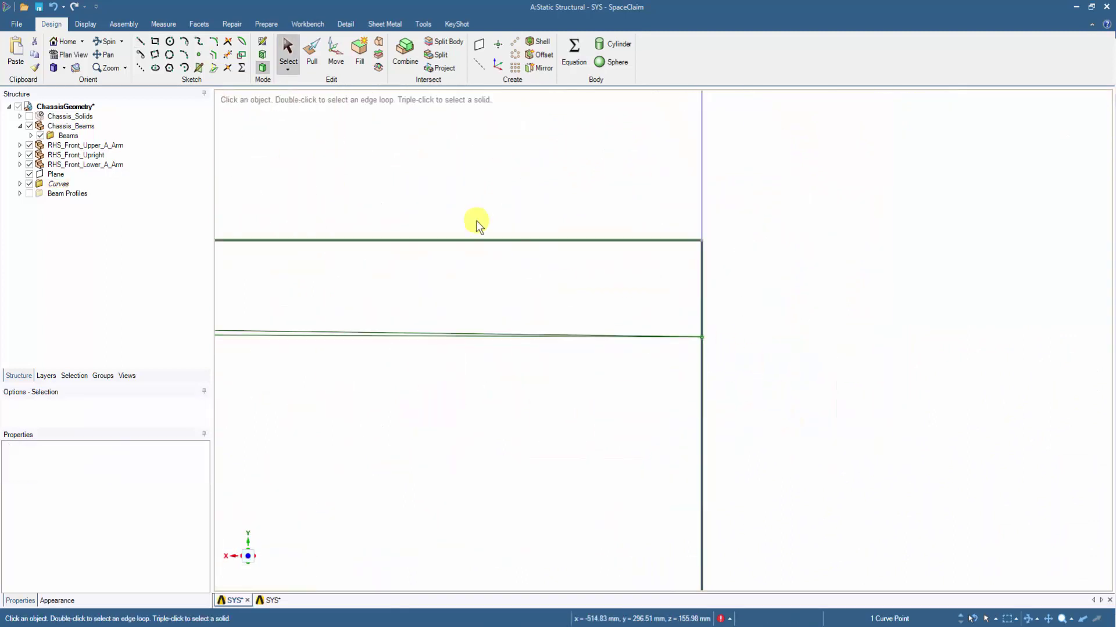
pyautogui.click(337, 60)
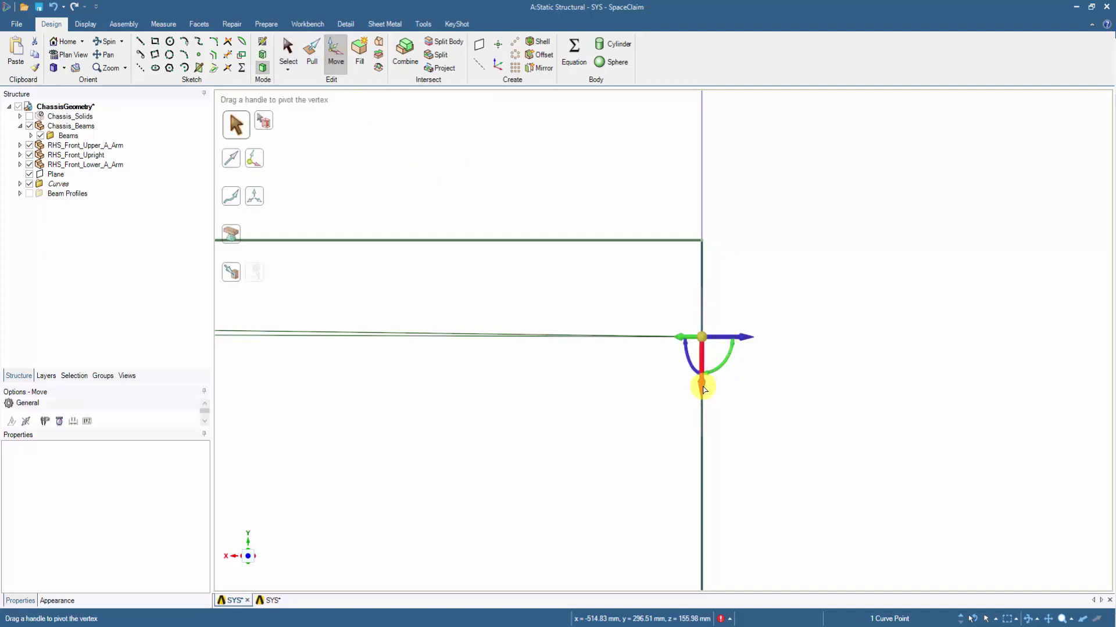
pyautogui.click(704, 389)
pyautogui.press('u')
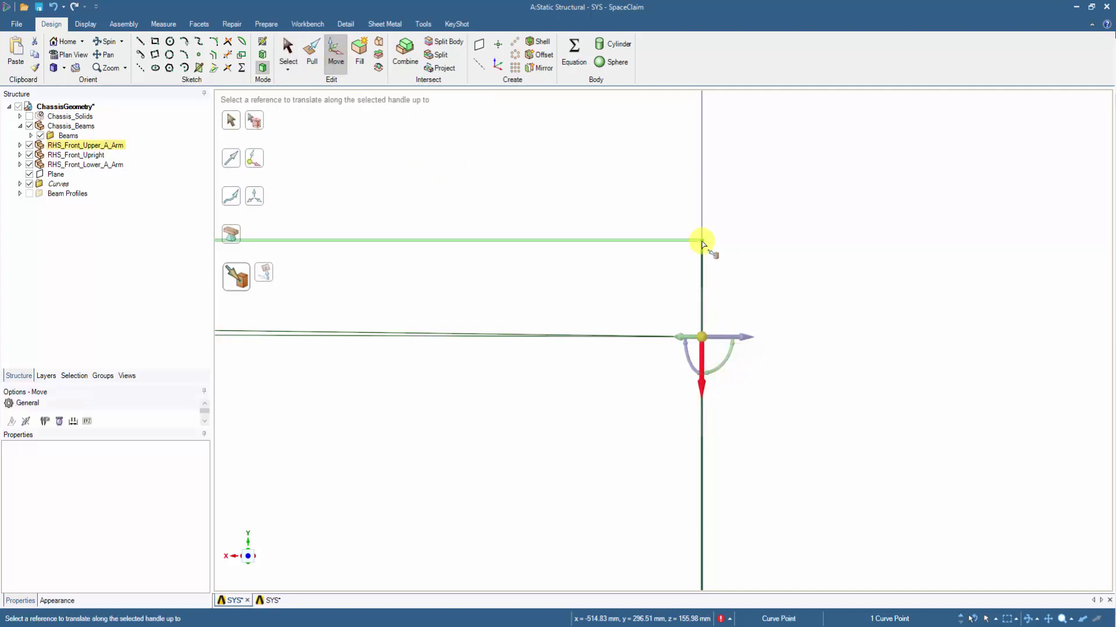
pyautogui.click(702, 241)
pyautogui.scroll(-4, 727, 461)
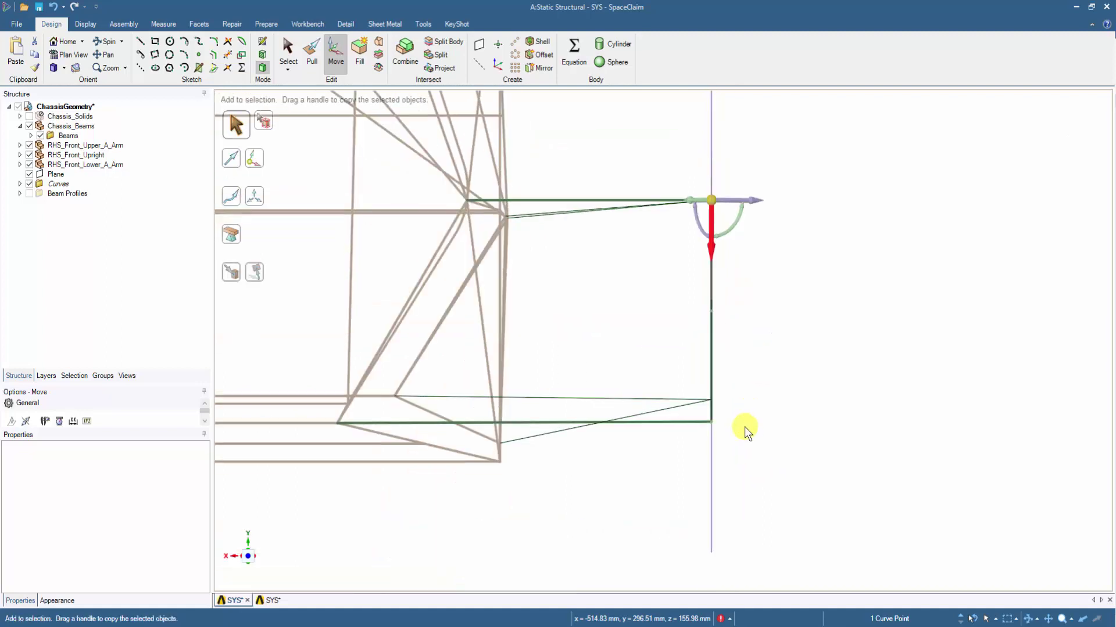
# Move the outer point of the new lower A-arm lines vertically to about the height of RHS_Front_Lower_A_Arm's outer end
pyautogui.scroll(2, 745, 430)
pyautogui.click(687, 380)
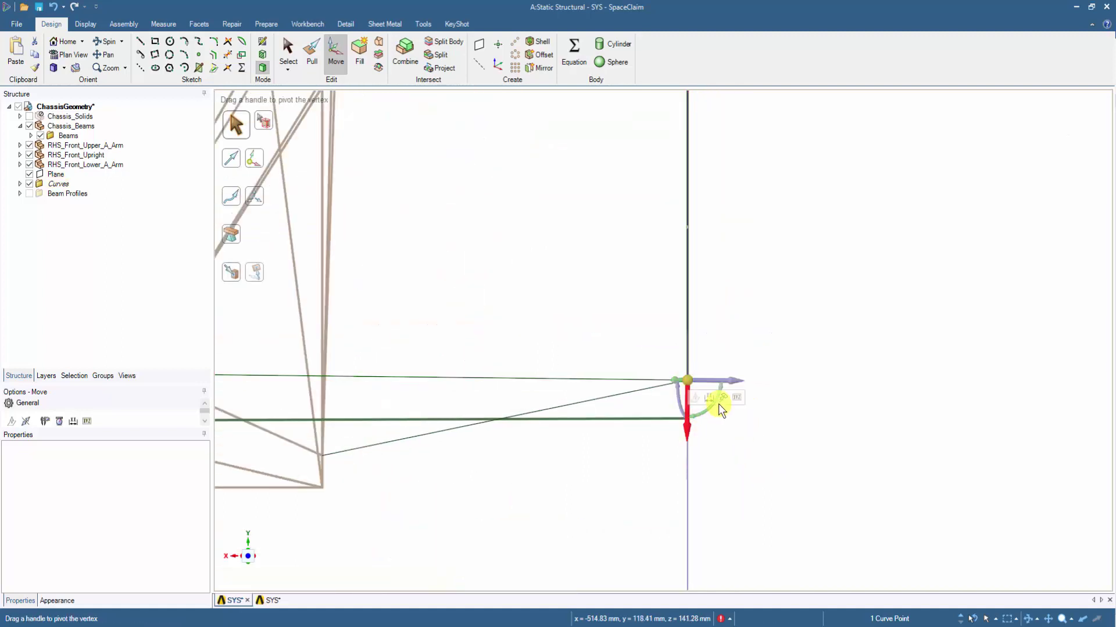
pyautogui.click(722, 400)
pyautogui.click(666, 420)
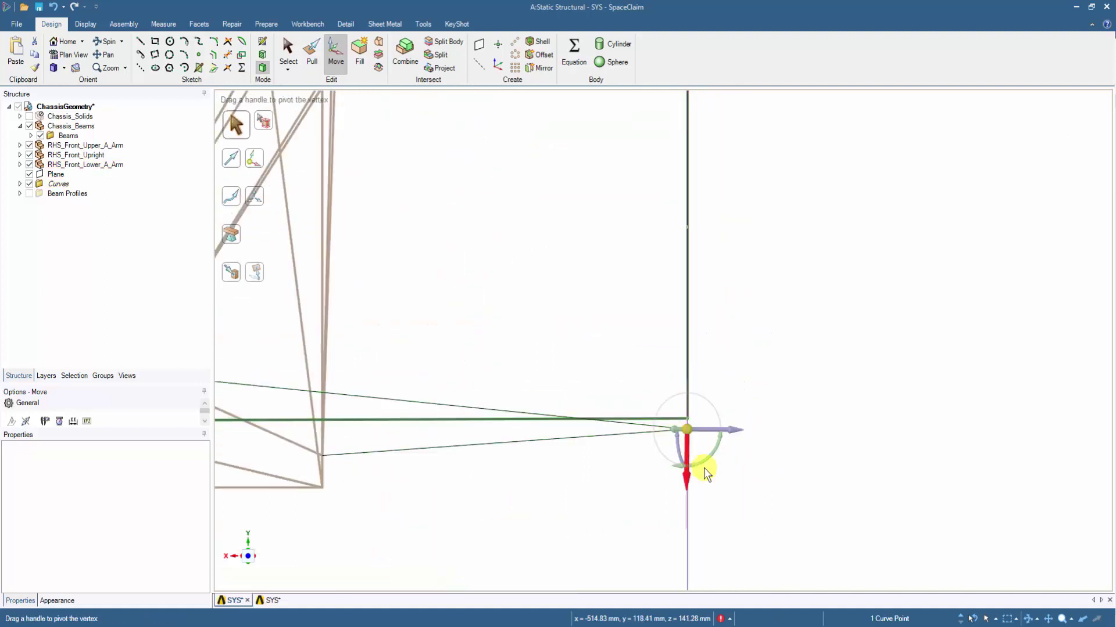
pyautogui.click(735, 486)
# Draw a 3D upright line connecting the outer points of the new upper and lower A-arms
pyautogui.scroll(-5, 703, 500)
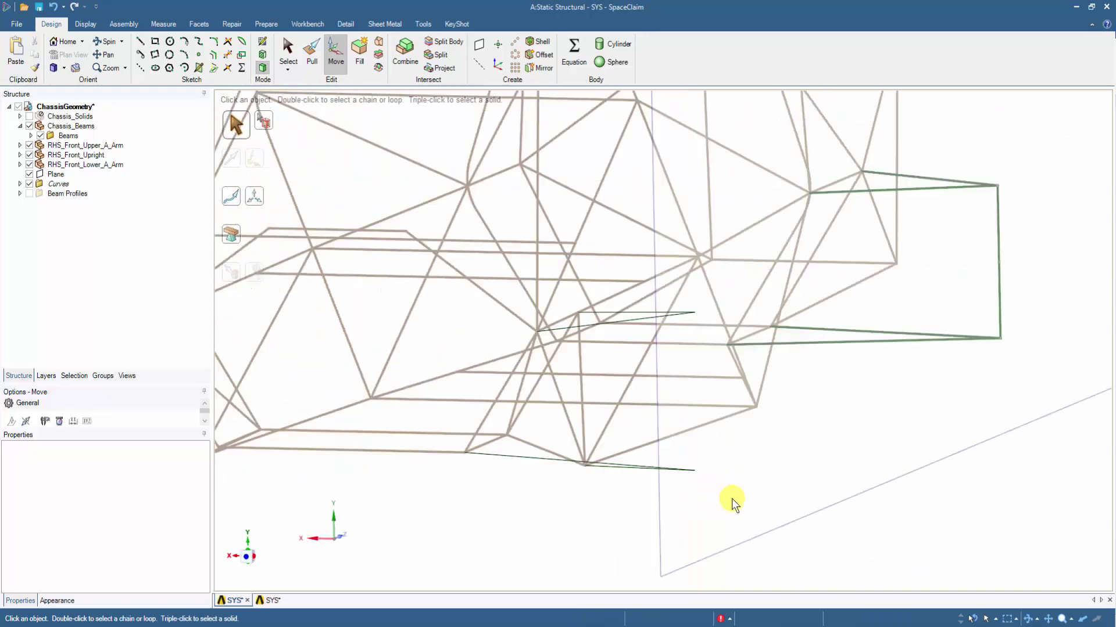
pyautogui.scroll(-2, 729, 505)
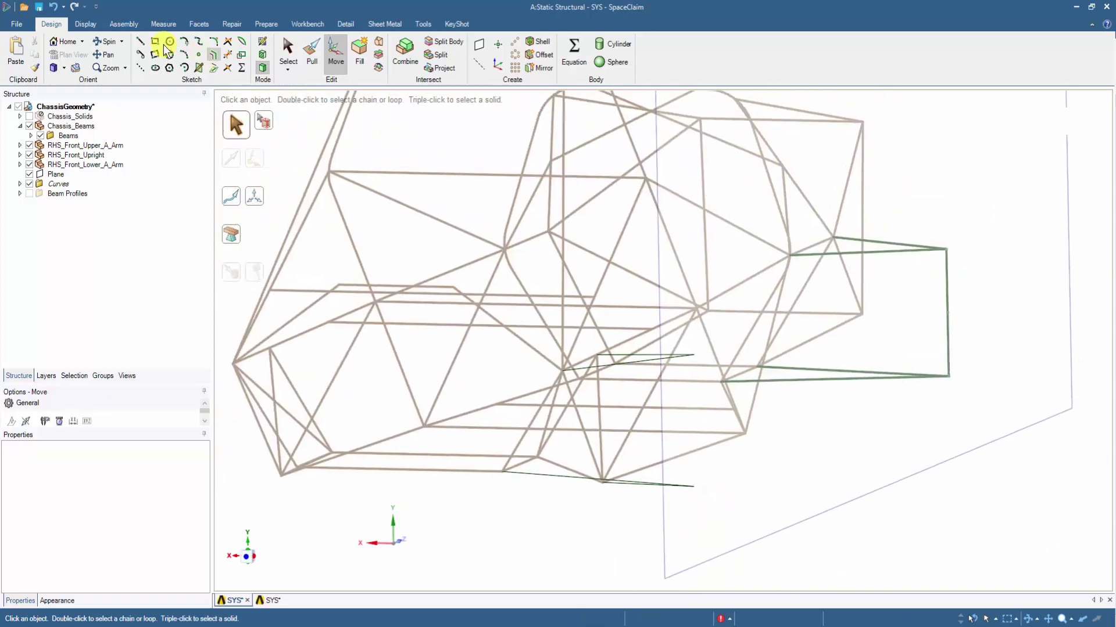
pyautogui.click(140, 42)
pyautogui.click(645, 381)
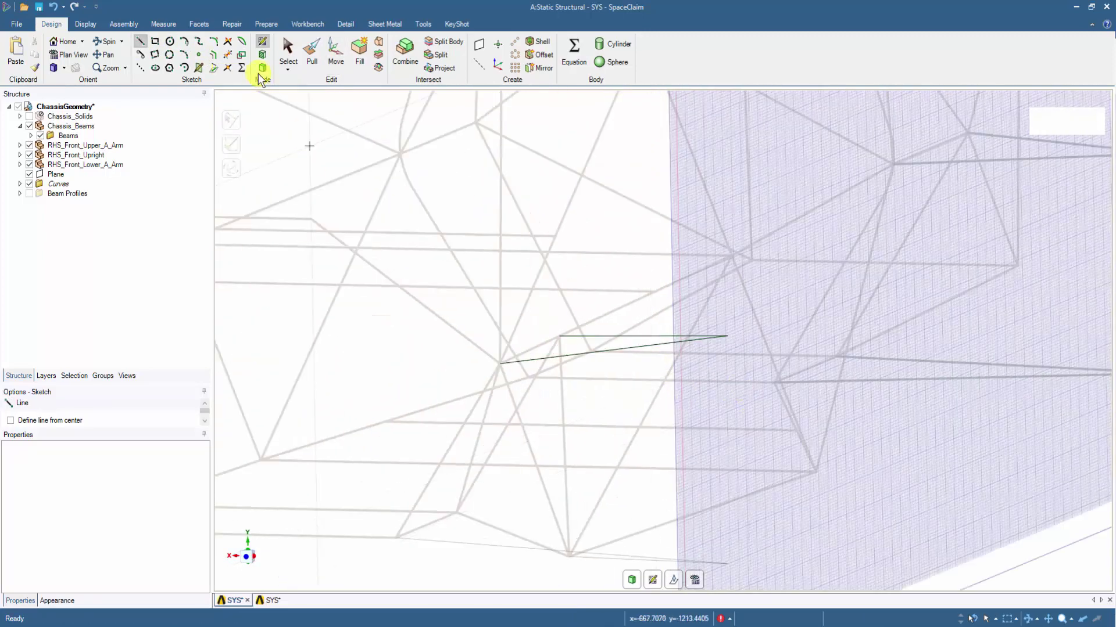
pyautogui.click(261, 69)
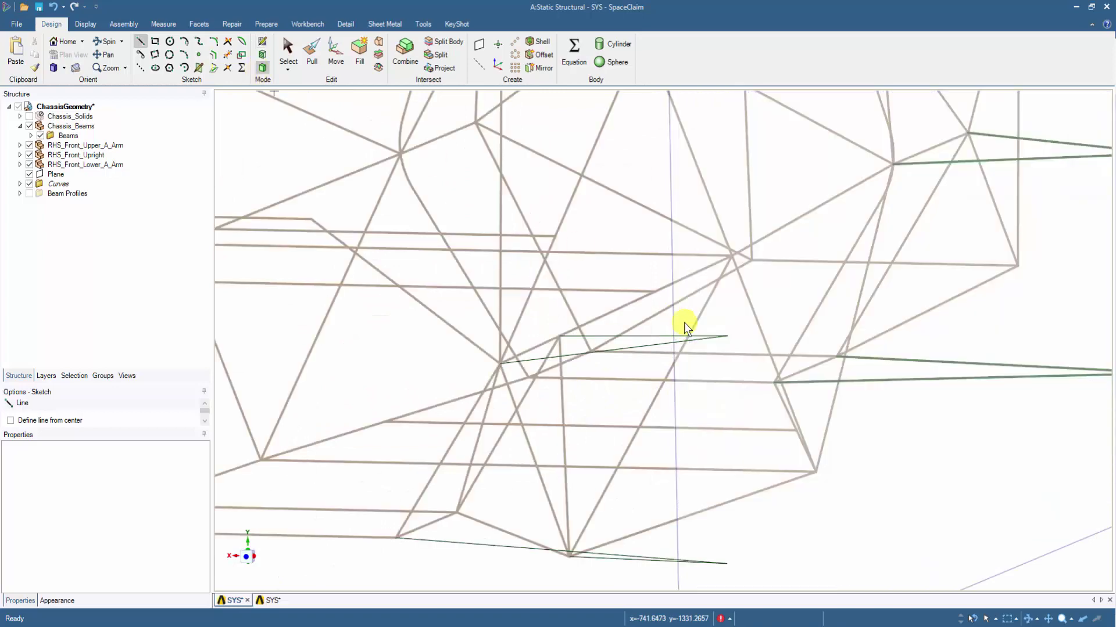
pyautogui.click(729, 564)
pyautogui.scroll(-5, 767, 515)
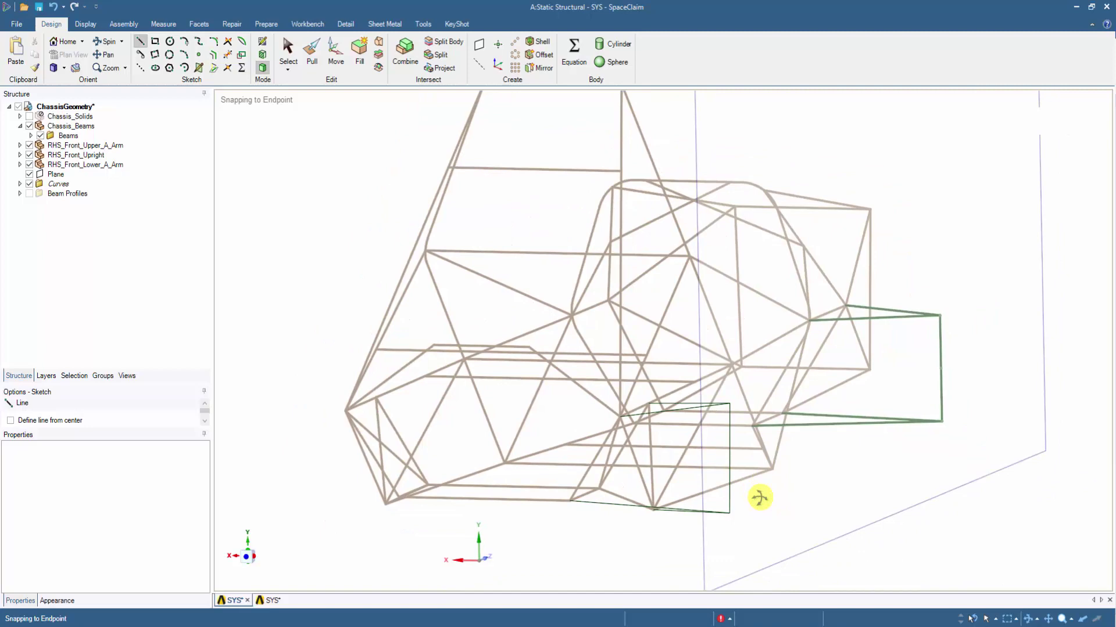
# Hide the plane and create Circular Tube beams from the four new A-arm lines and the upright line
pyautogui.click(29, 174)
pyautogui.moveTo(847, 560); pyautogui.dragTo(779, 411, button='middle')
pyautogui.scroll(5, 739, 475)
pyautogui.press('s')
pyautogui.click(628, 476)
pyautogui.keyDown('ctrl'); pyautogui.click(655, 454); pyautogui.keyUp('ctrl')
pyautogui.keyDown('ctrl'); pyautogui.click(650, 343); pyautogui.keyUp('ctrl')
pyautogui.keyDown('ctrl'); pyautogui.click(657, 323); pyautogui.keyUp('ctrl')
pyautogui.keyDown('ctrl'); pyautogui.click(693, 368); pyautogui.keyUp('ctrl')
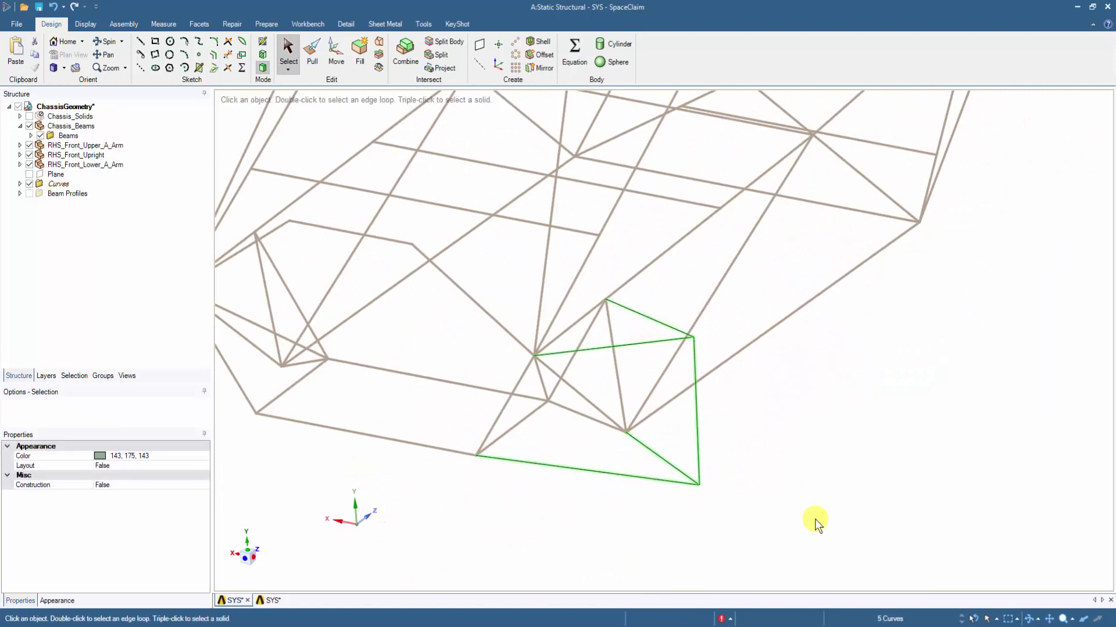
pyautogui.click(266, 23)
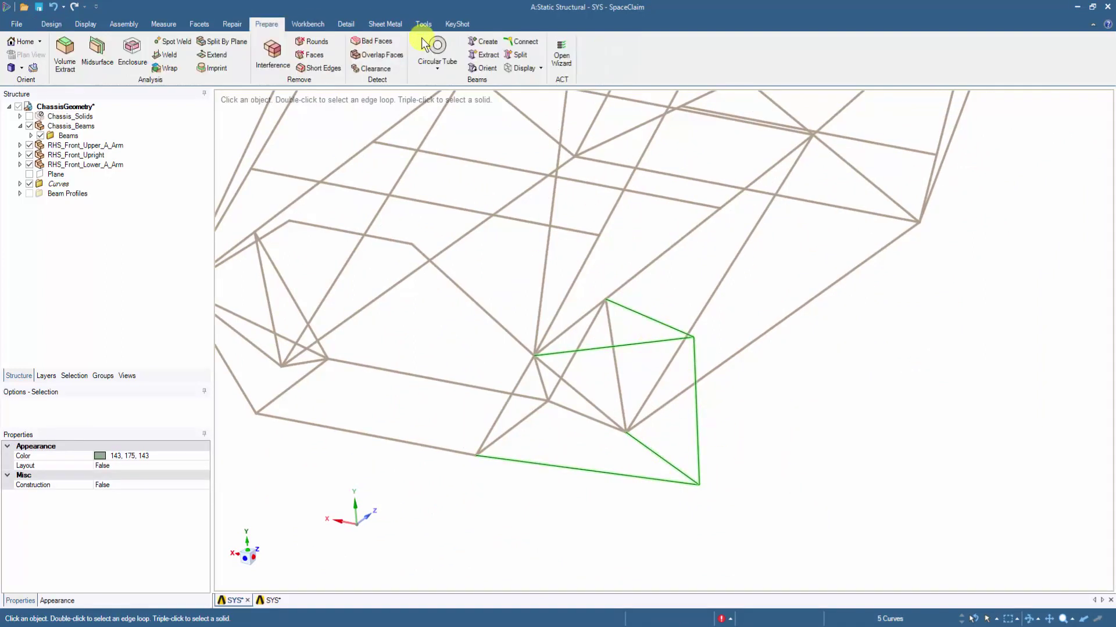
pyautogui.click(435, 48)
pyautogui.click(764, 488)
pyautogui.scroll(-5, 762, 486)
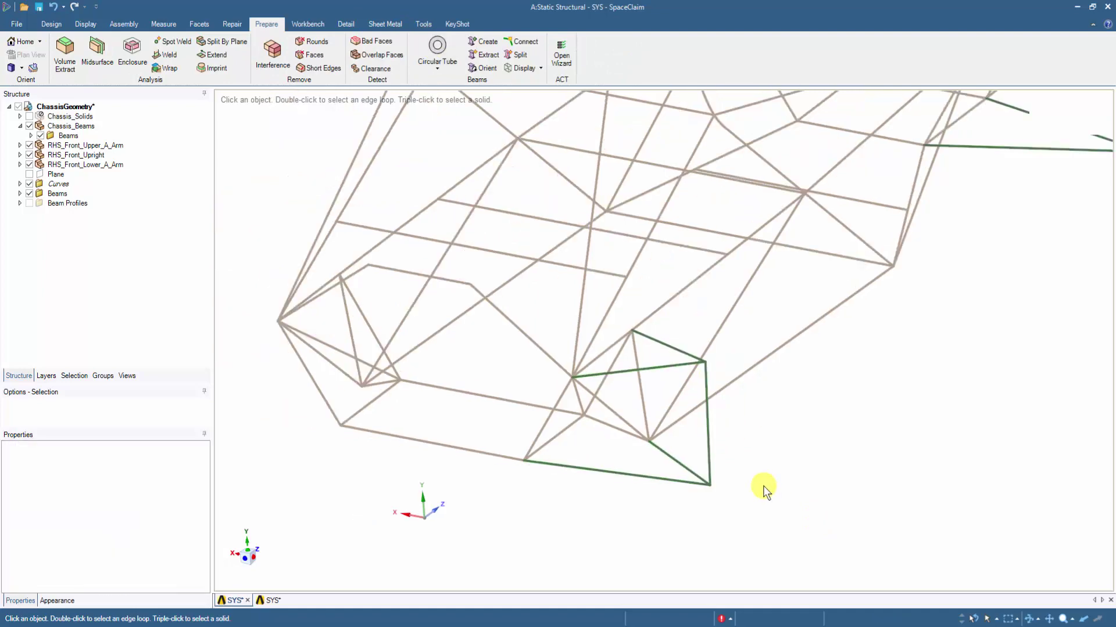
# Create a mid-plane through the Y and Z axes of the chassis coordinate system
pyautogui.scroll(-2, 689, 509)
pyautogui.scroll(-3, 691, 508)
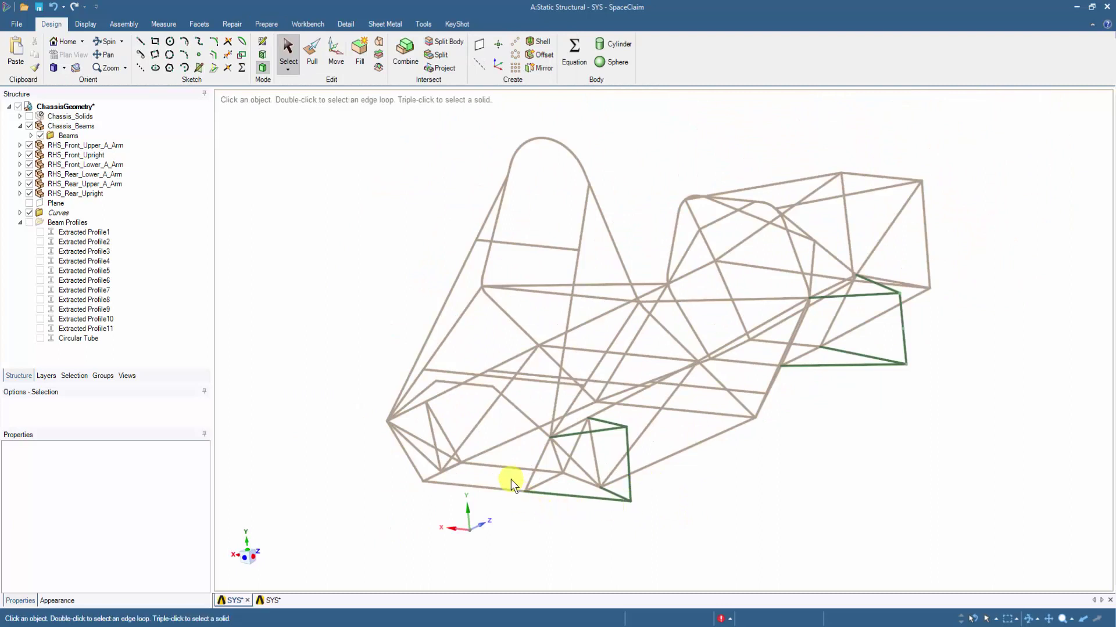
pyautogui.click(480, 527)
pyautogui.keyDown('ctrl'); pyautogui.click(469, 511); pyautogui.keyUp('ctrl')
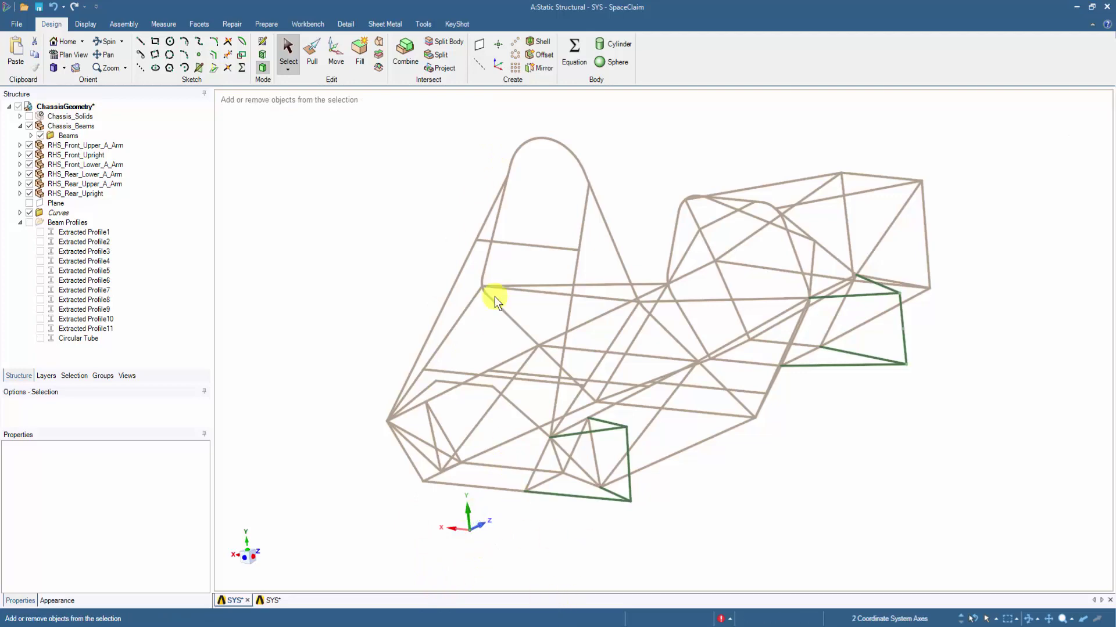
pyautogui.click(481, 46)
pyautogui.click(777, 499)
pyautogui.moveTo(779, 500); pyautogui.dragTo(568, 501, button='middle')
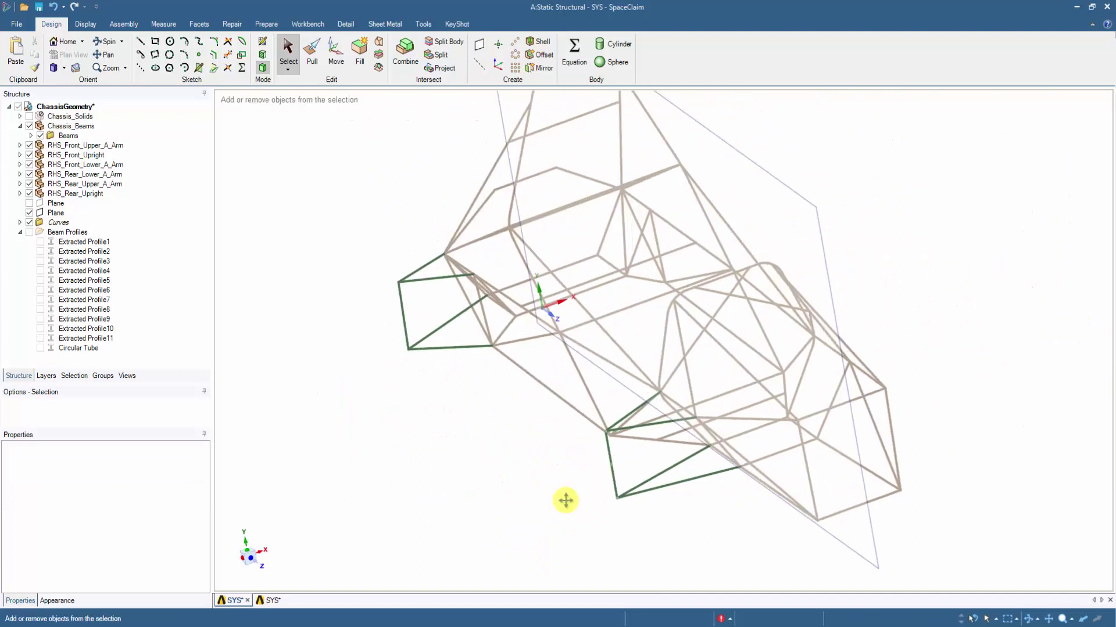
# Mirror all right-hand front and rear A-arm and upright beams about the new mid-plane
pyautogui.click(545, 71)
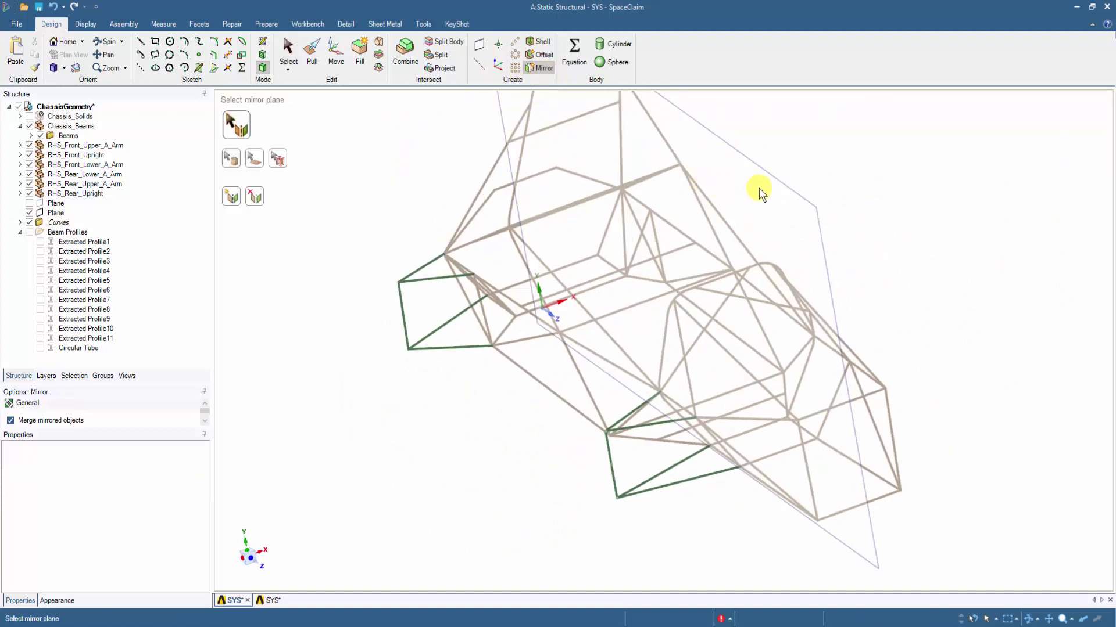
pyautogui.click(784, 187)
pyautogui.moveTo(506, 356); pyautogui.dragTo(486, 416, button='middle')
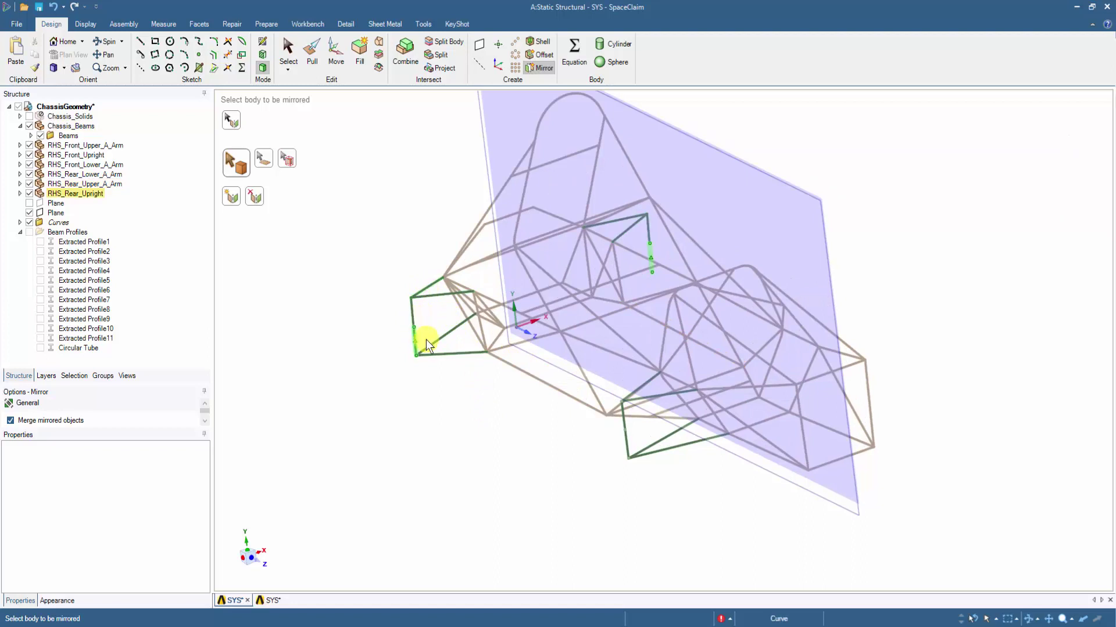
pyautogui.moveTo(670, 558); pyautogui.dragTo(604, 403, button='middle')
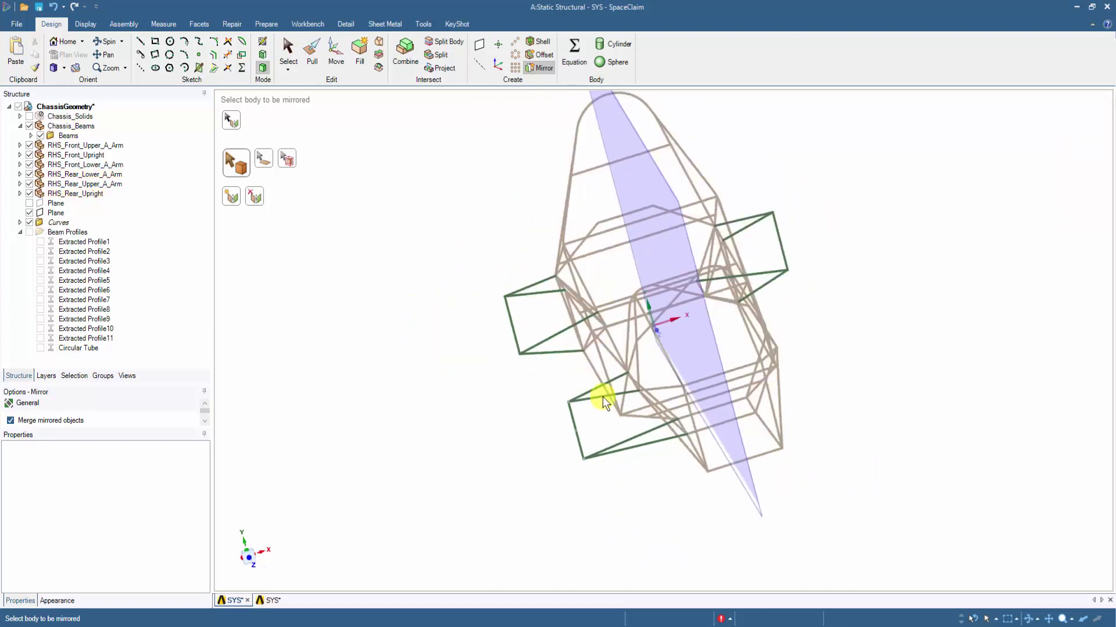
pyautogui.click(620, 447)
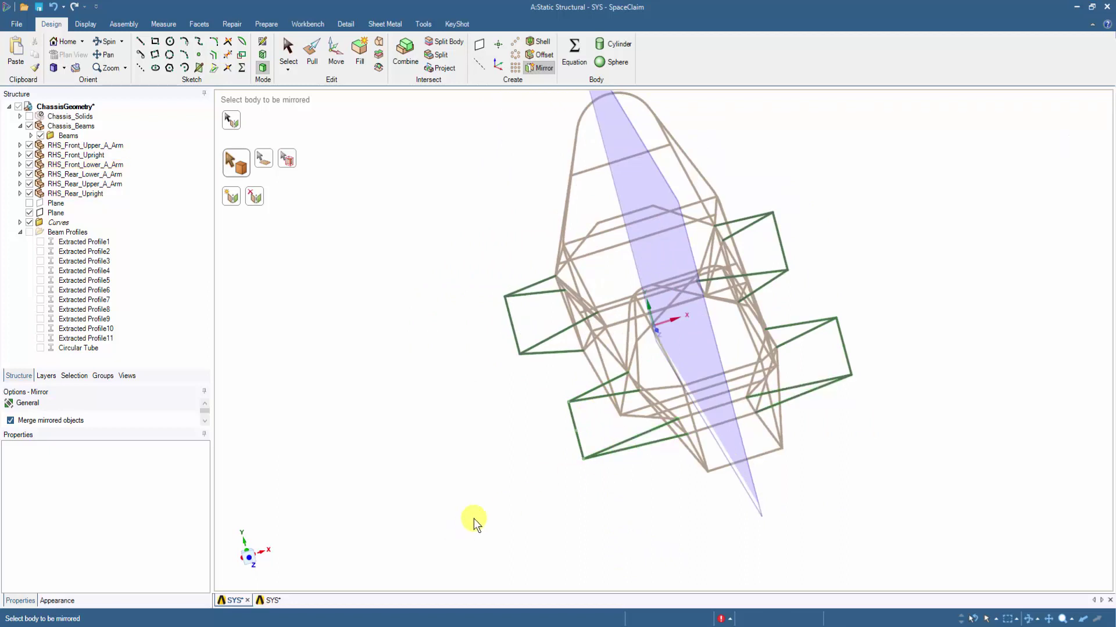
pyautogui.press('Escape')
# Hide the mirror plane and orient the view to show the complete chassis with both suspension sides
pyautogui.click(35, 213)
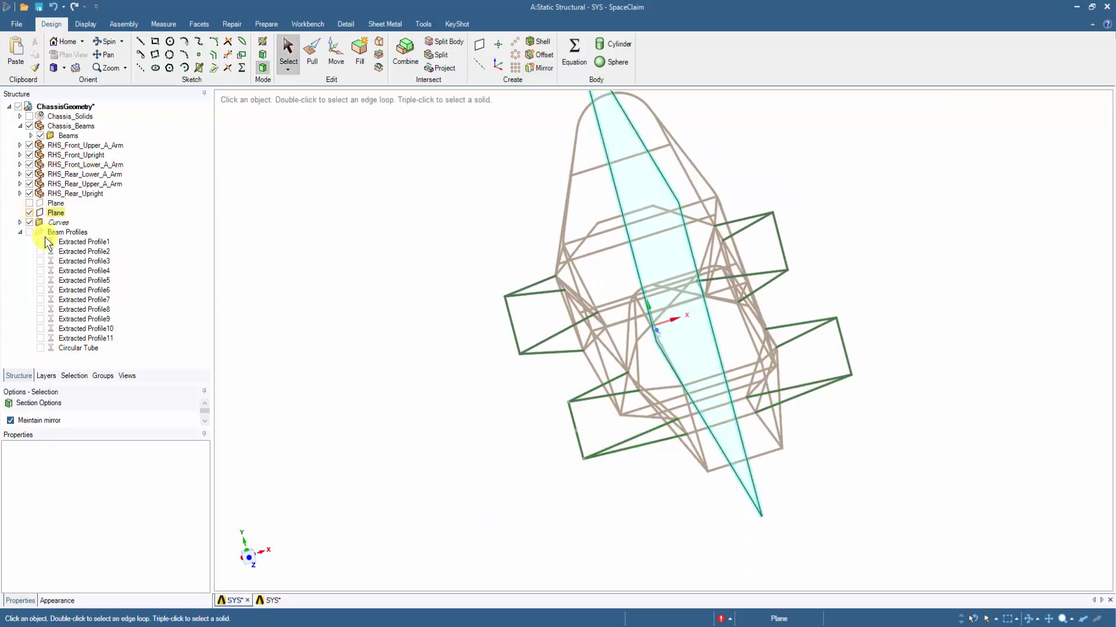
pyautogui.click(253, 569)
pyautogui.moveTo(576, 533)
pyautogui.mouseDown(button='middle')
pyautogui.moveTo(563, 551)
pyautogui.moveTo(592, 539)
pyautogui.mouseUp(button='middle')
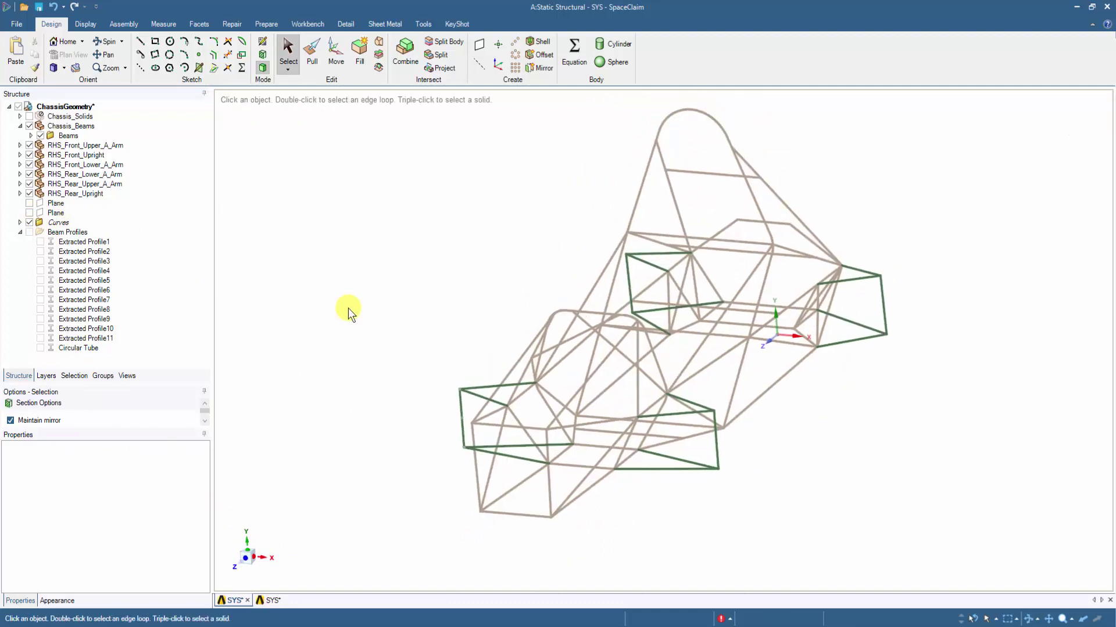
# Split the right-hand rear upright beam at its midpoint
pyautogui.click(21, 193)
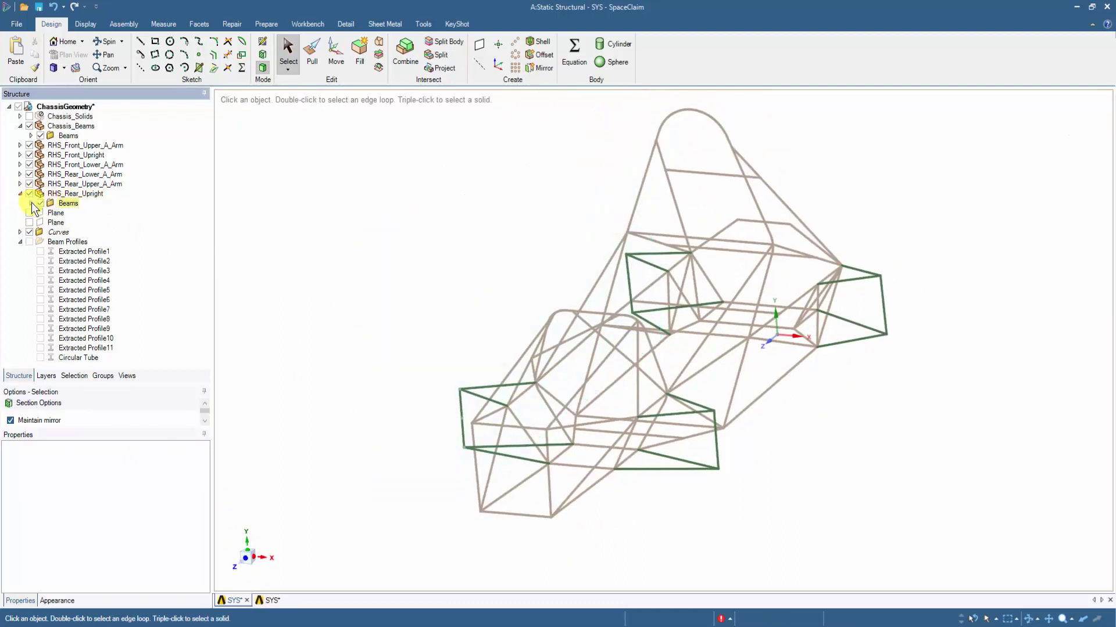
pyautogui.click(31, 203)
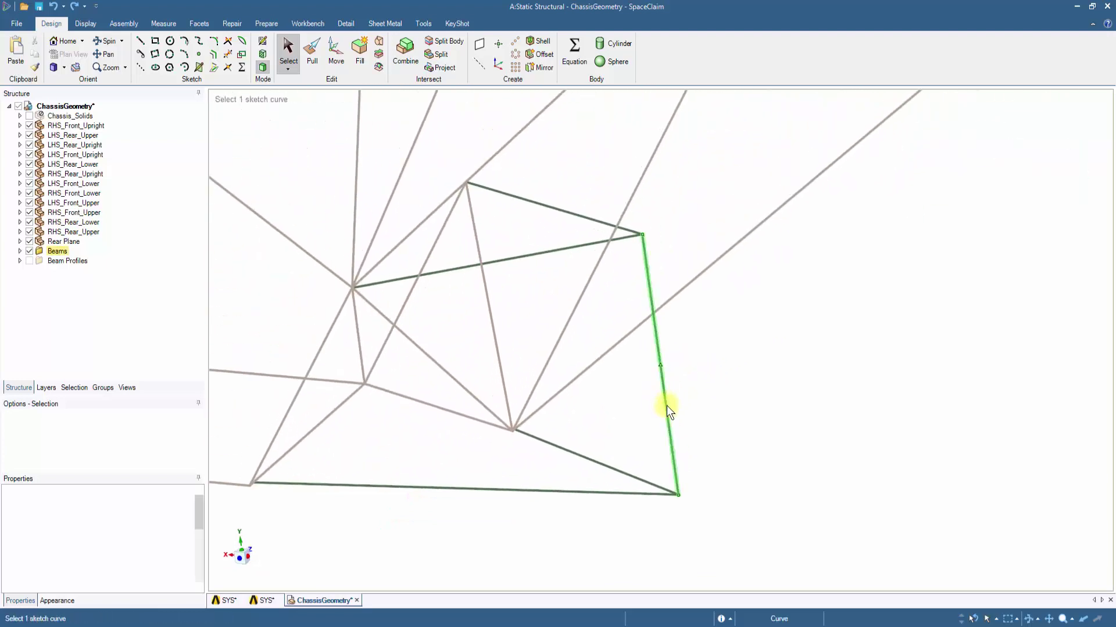
pyautogui.click(814, 379)
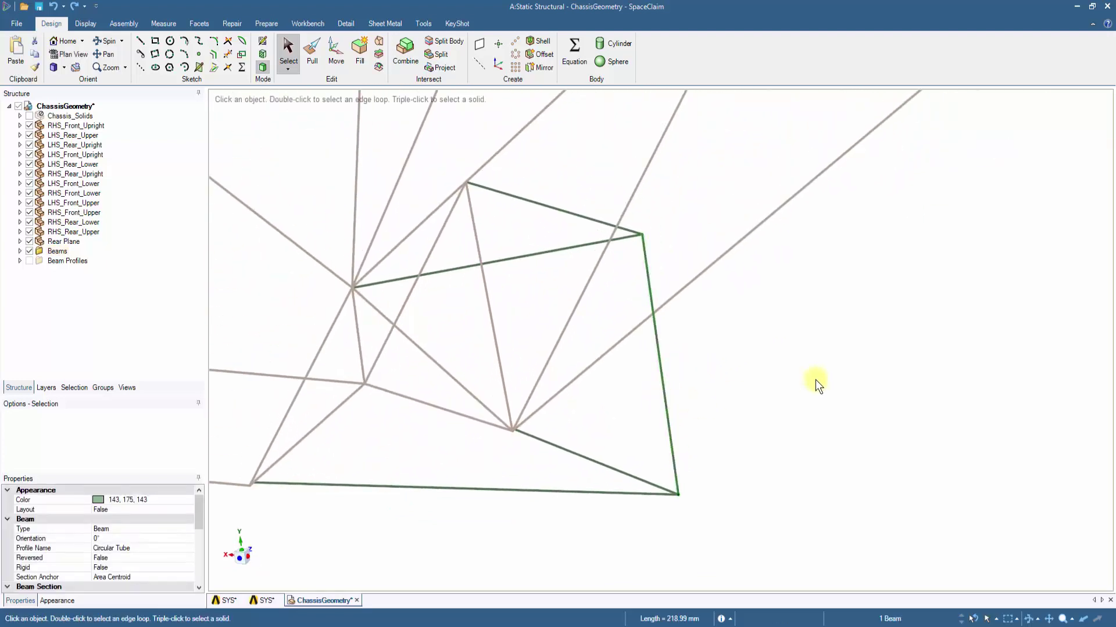
pyautogui.click(226, 68)
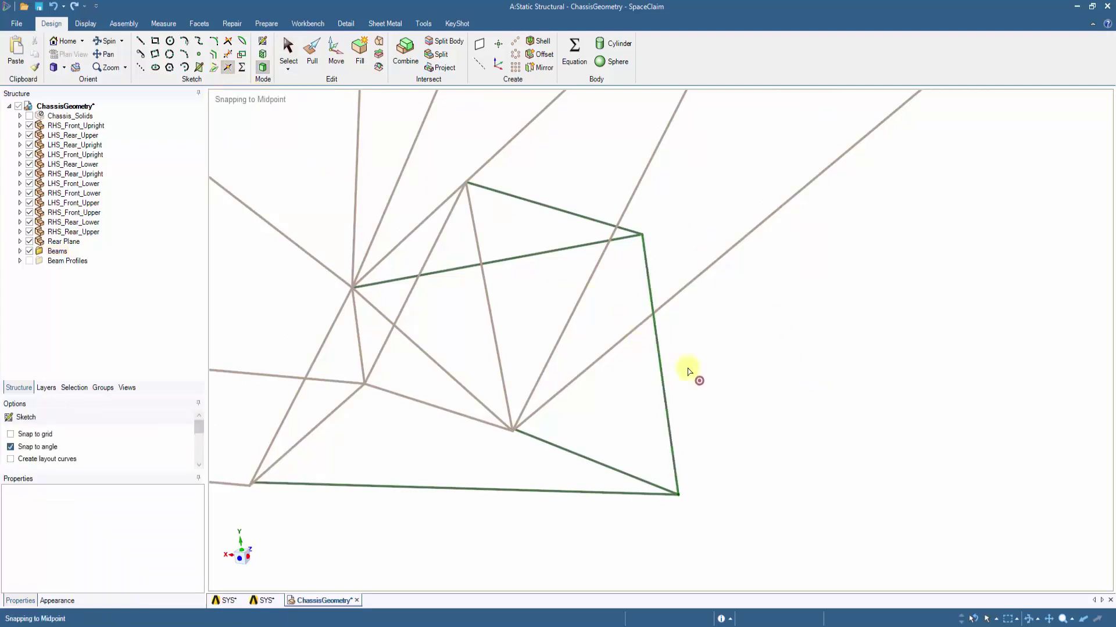
pyautogui.moveTo(688, 373); pyautogui.dragTo(705, 369, button='middle')
pyautogui.press('Escape')
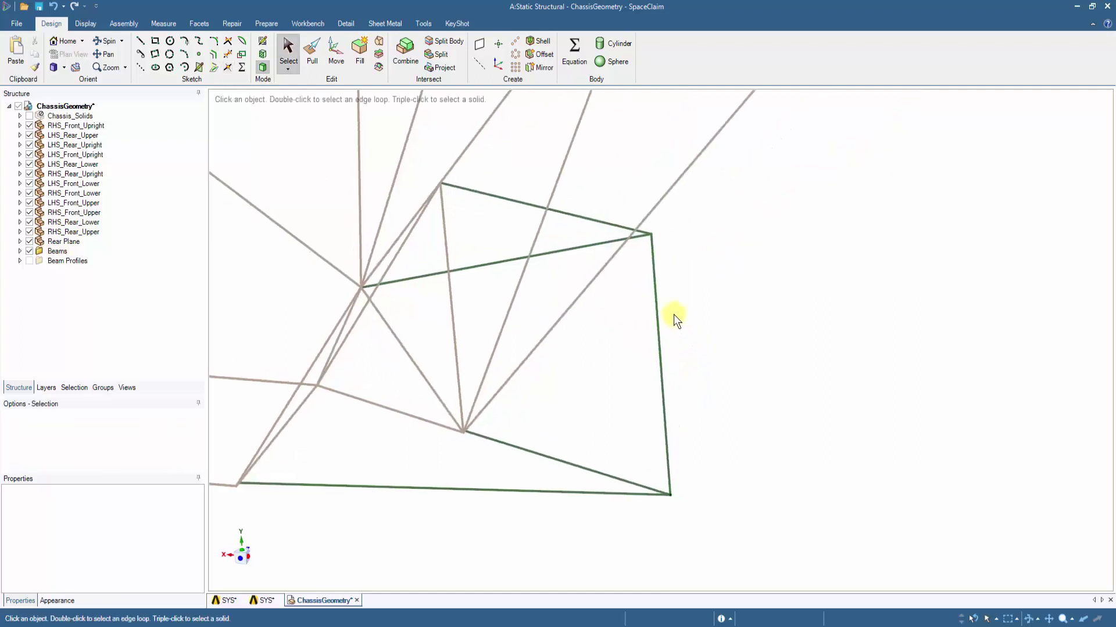
pyautogui.click(654, 314)
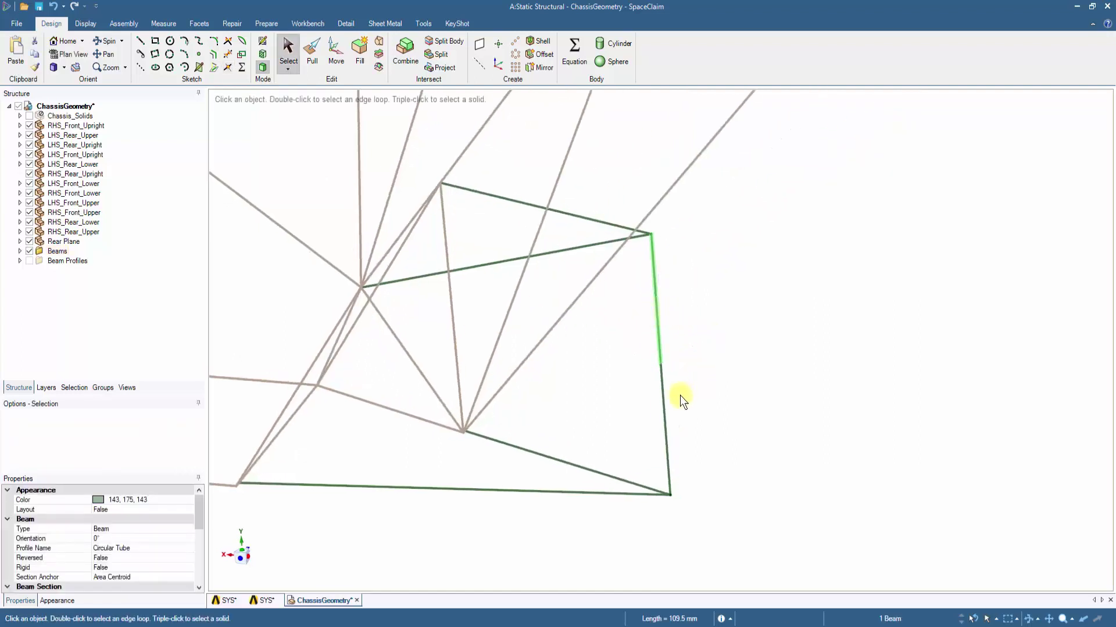
pyautogui.click(721, 413)
pyautogui.moveTo(721, 412); pyautogui.dragTo(547, 385, button='middle')
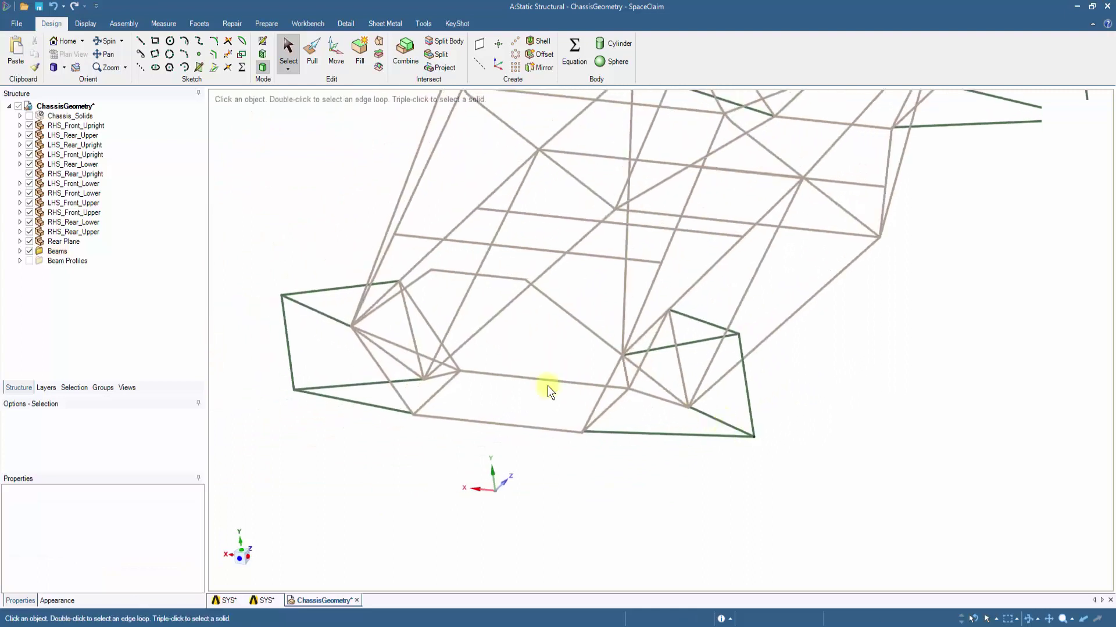
pyautogui.click(561, 314)
pyautogui.moveTo(563, 311); pyautogui.dragTo(524, 429, button='middle')
pyautogui.click(525, 434)
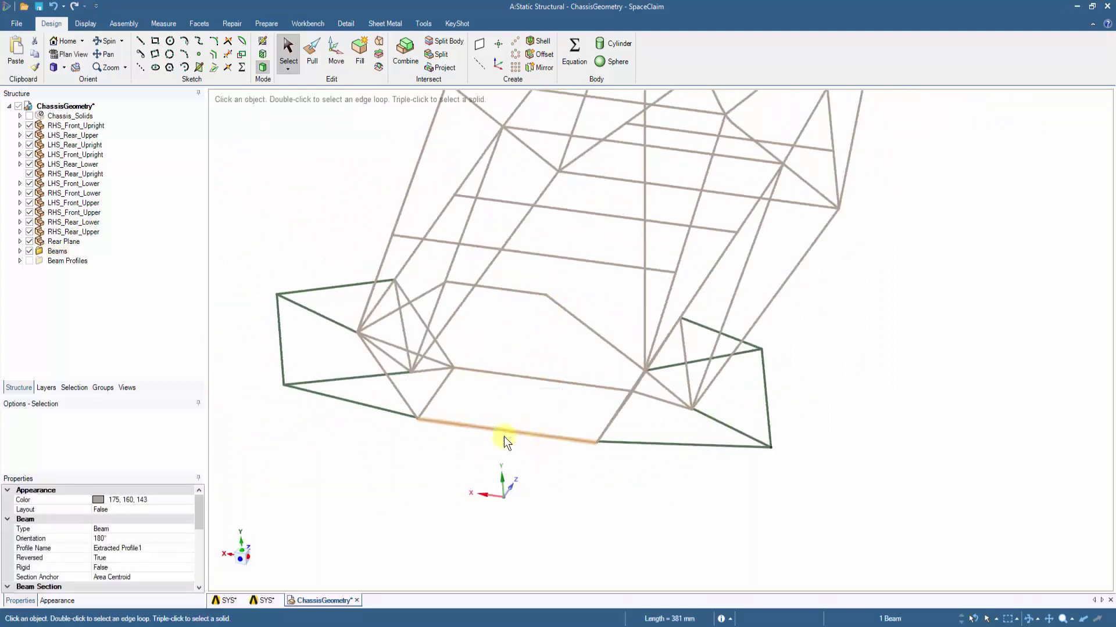
pyautogui.click(420, 299)
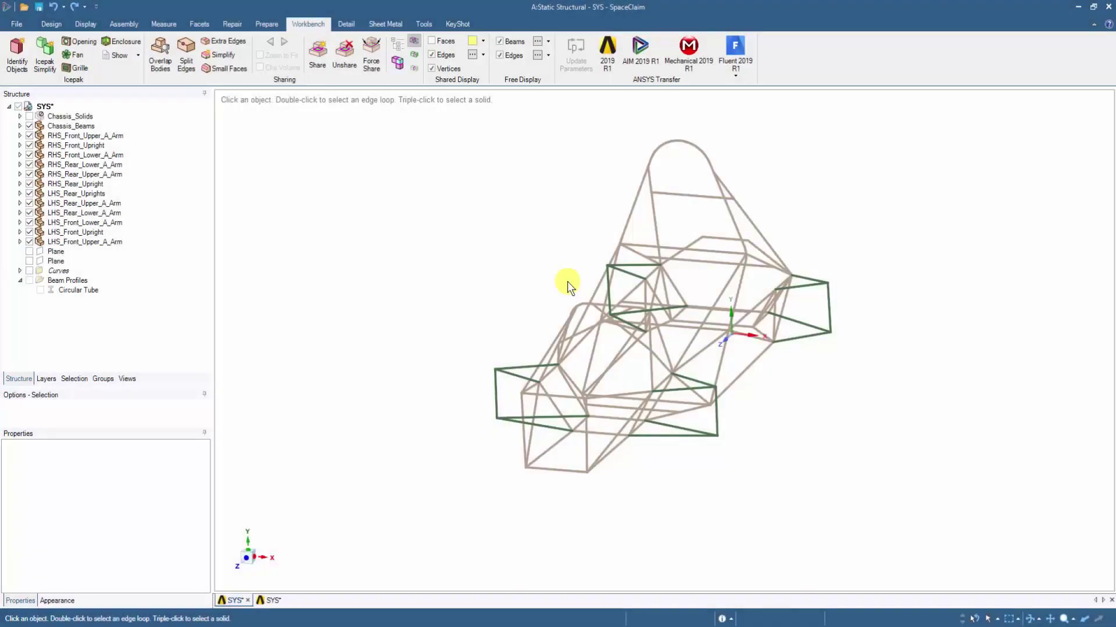
# Show only the Chassis_Beams component and share the coincident topology of its beams
pyautogui.moveTo(568, 283); pyautogui.dragTo(787, 419, button='middle')
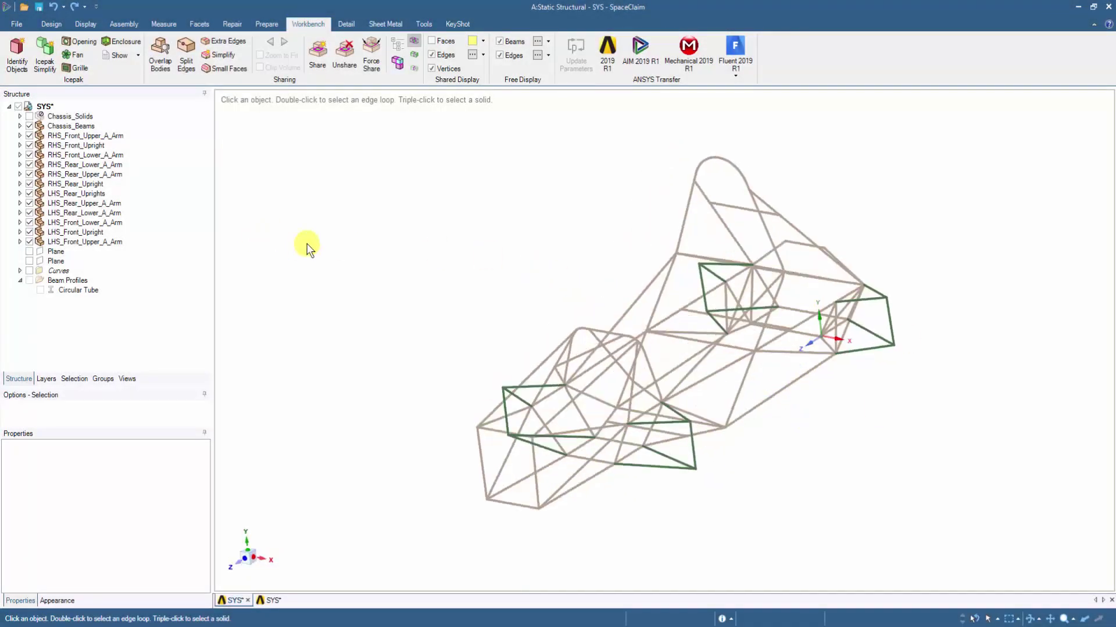
pyautogui.click(18, 108)
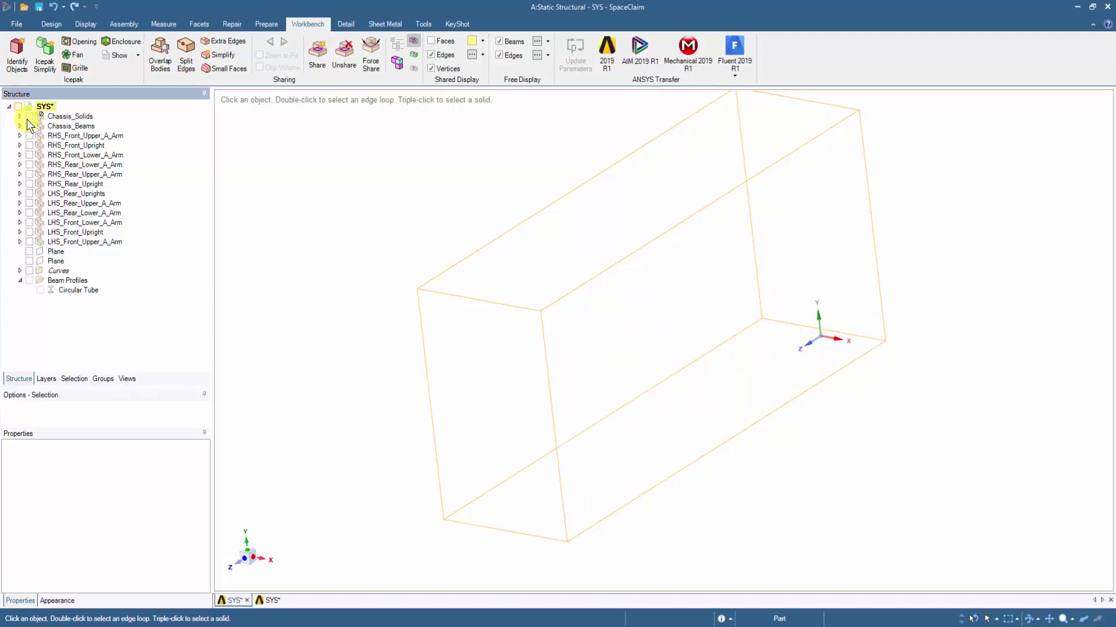
pyautogui.click(29, 126)
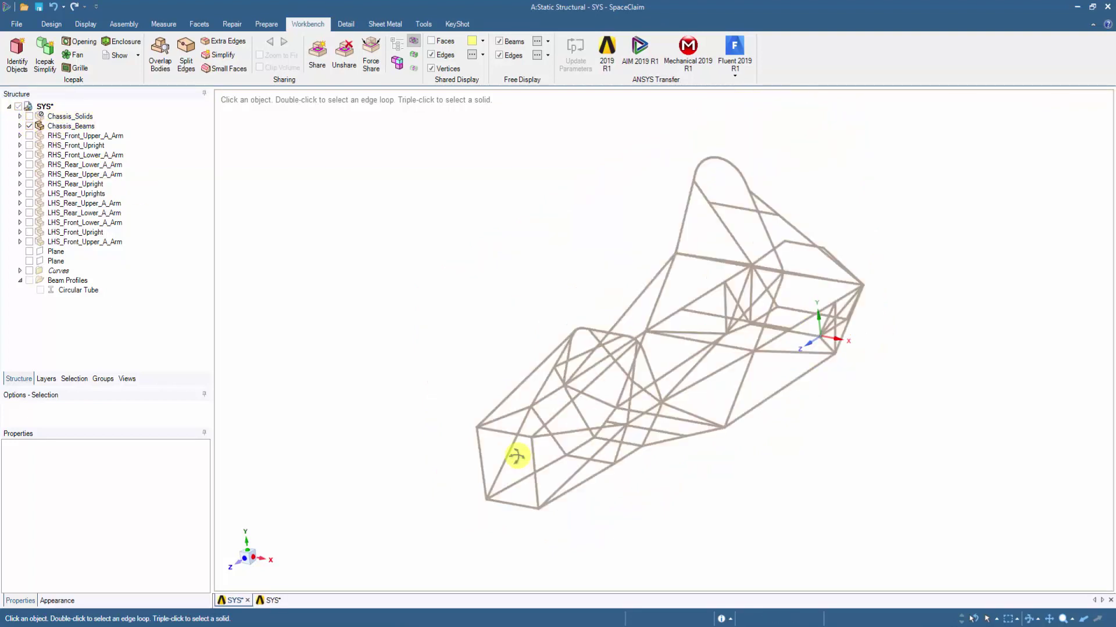
pyautogui.moveTo(517, 457); pyautogui.dragTo(515, 437, button='middle')
pyautogui.click(318, 63)
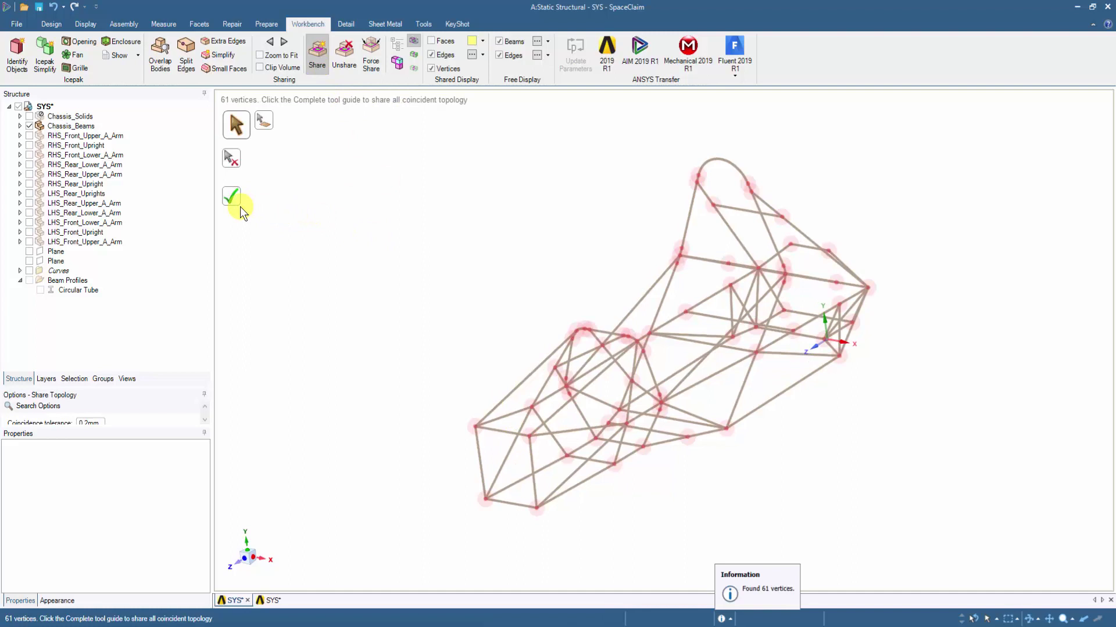
pyautogui.click(239, 207)
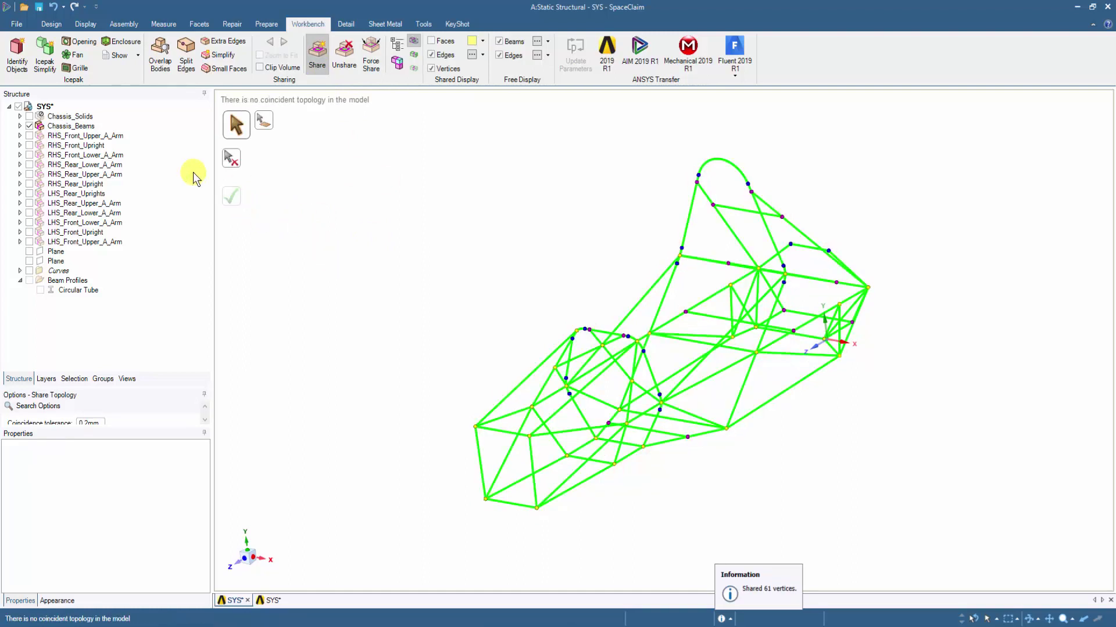
pyautogui.press('Escape')
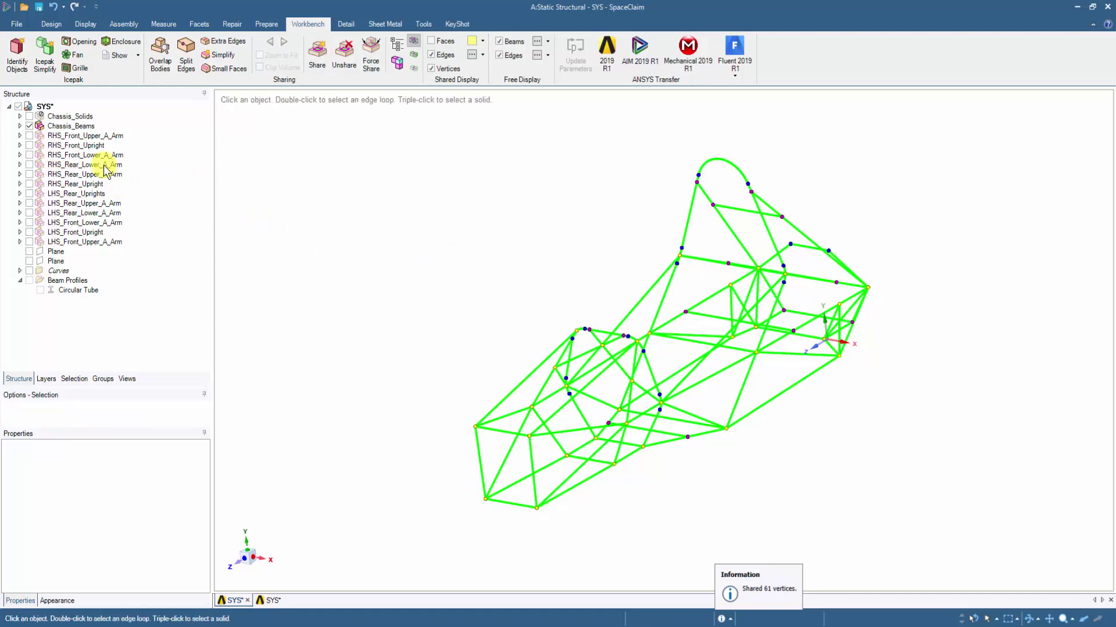
# Hide the chassis beams, show only the eight front and rear A-arm components, and share their coincident topology
pyautogui.click(30, 126)
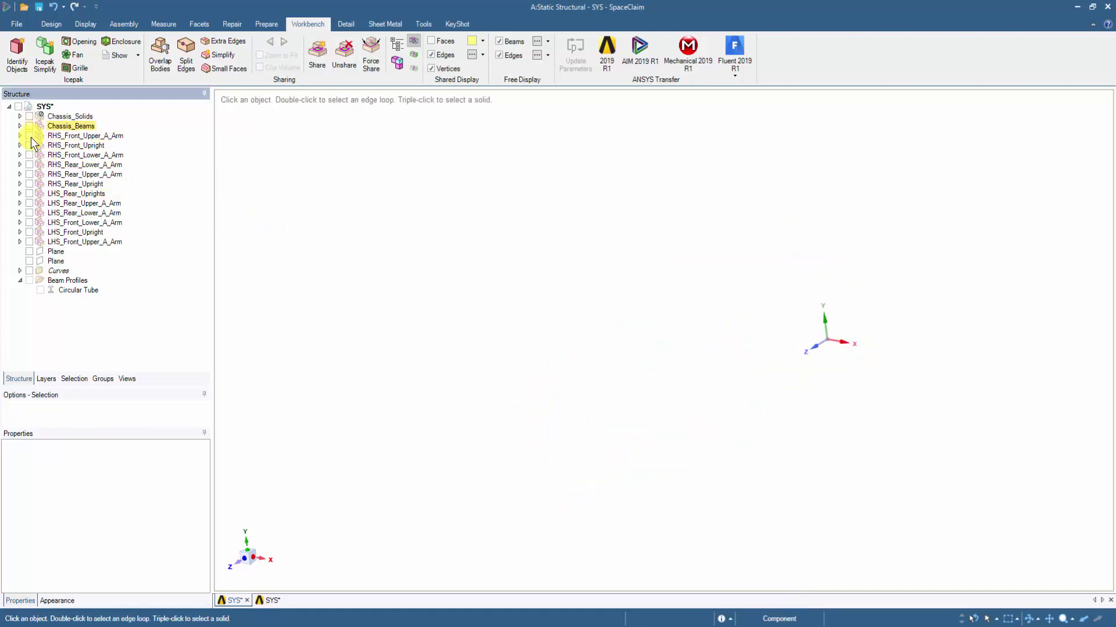
pyautogui.click(29, 135)
pyautogui.click(30, 154)
pyautogui.click(29, 164)
pyautogui.click(30, 174)
pyautogui.click(29, 202)
pyautogui.click(29, 213)
pyautogui.click(30, 222)
pyautogui.click(30, 243)
pyautogui.moveTo(428, 339); pyautogui.dragTo(432, 342, button='middle')
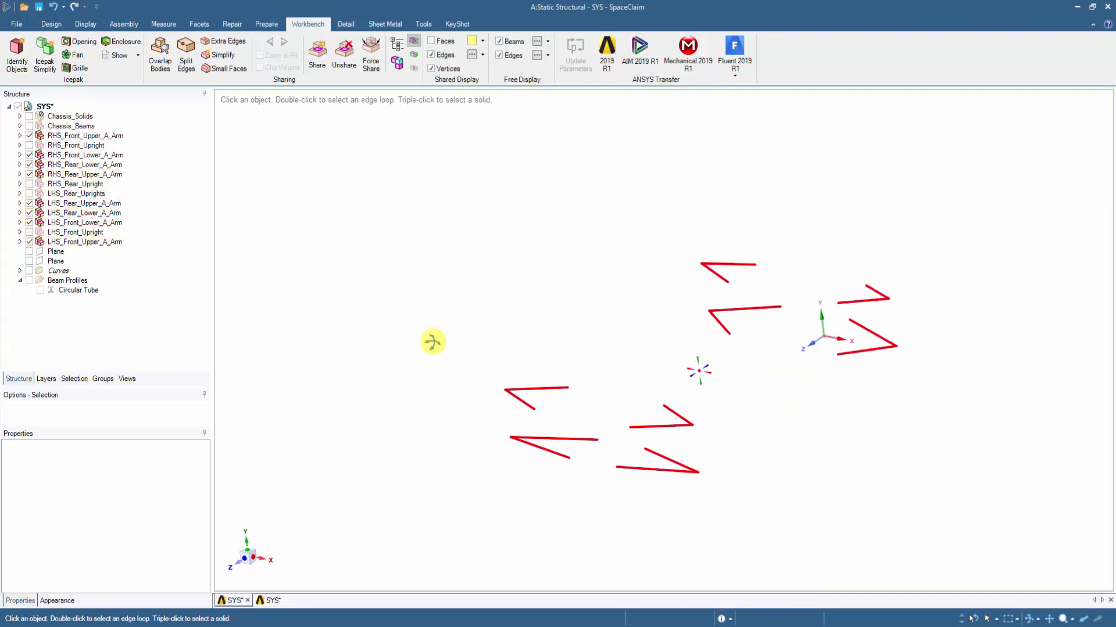
pyautogui.click(317, 69)
pyautogui.click(234, 196)
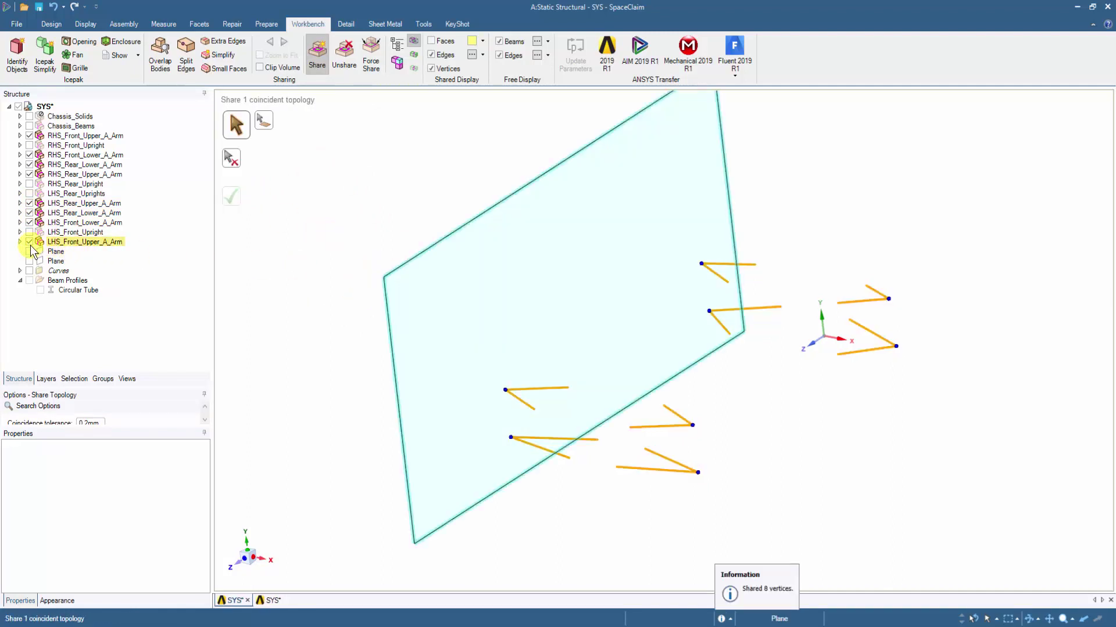
# Show only the four front and rear upright components and share their coincident topology
pyautogui.click(18, 107)
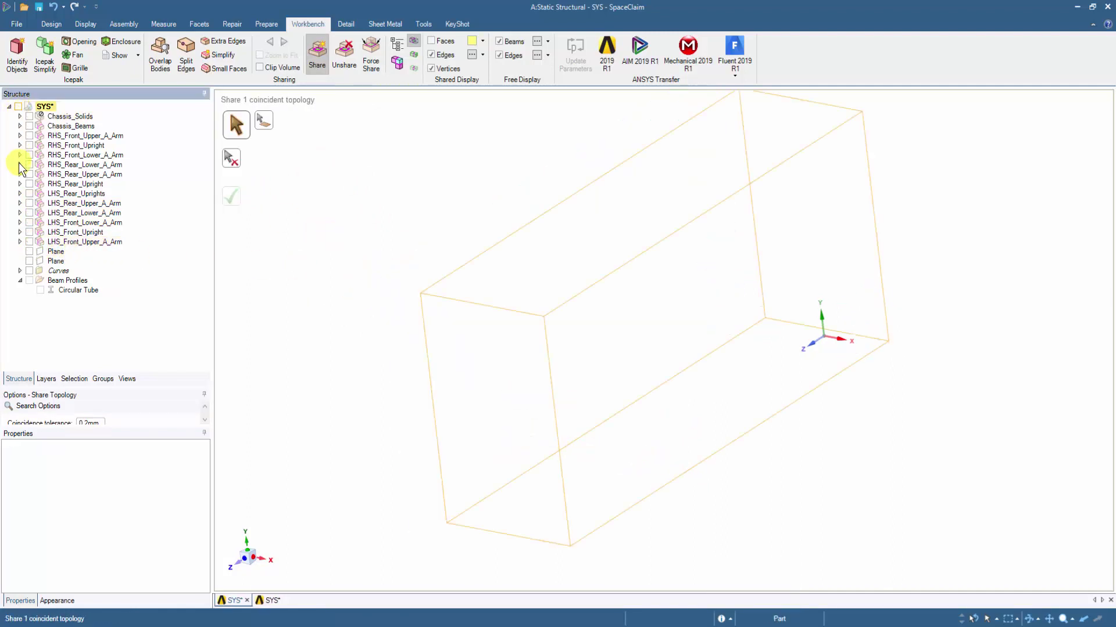
pyautogui.click(30, 146)
pyautogui.click(29, 194)
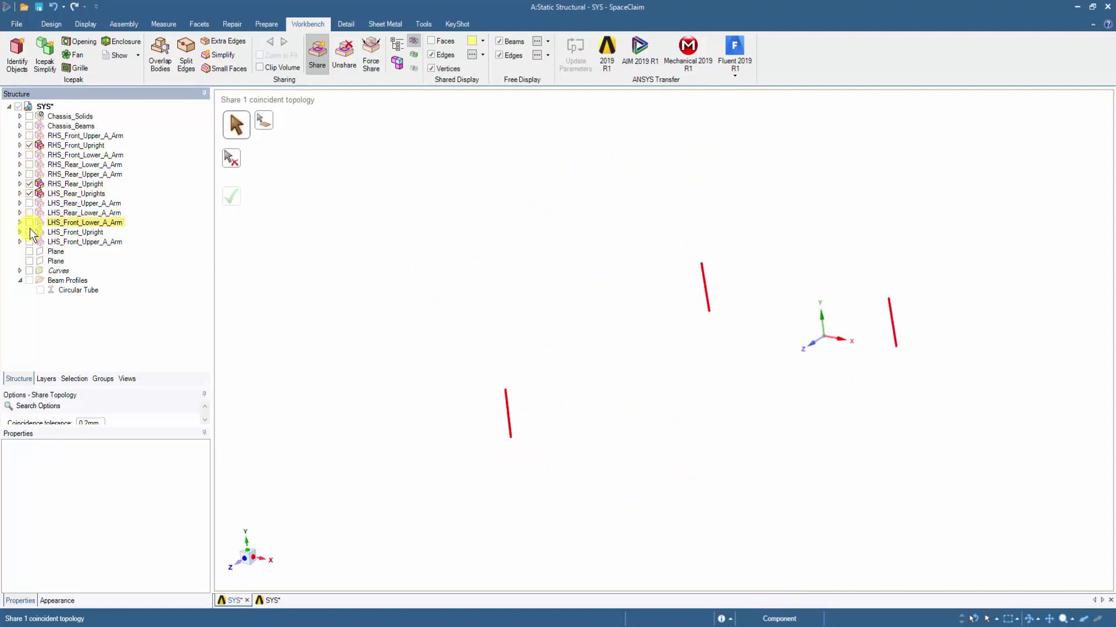
pyautogui.click(29, 232)
pyautogui.click(315, 62)
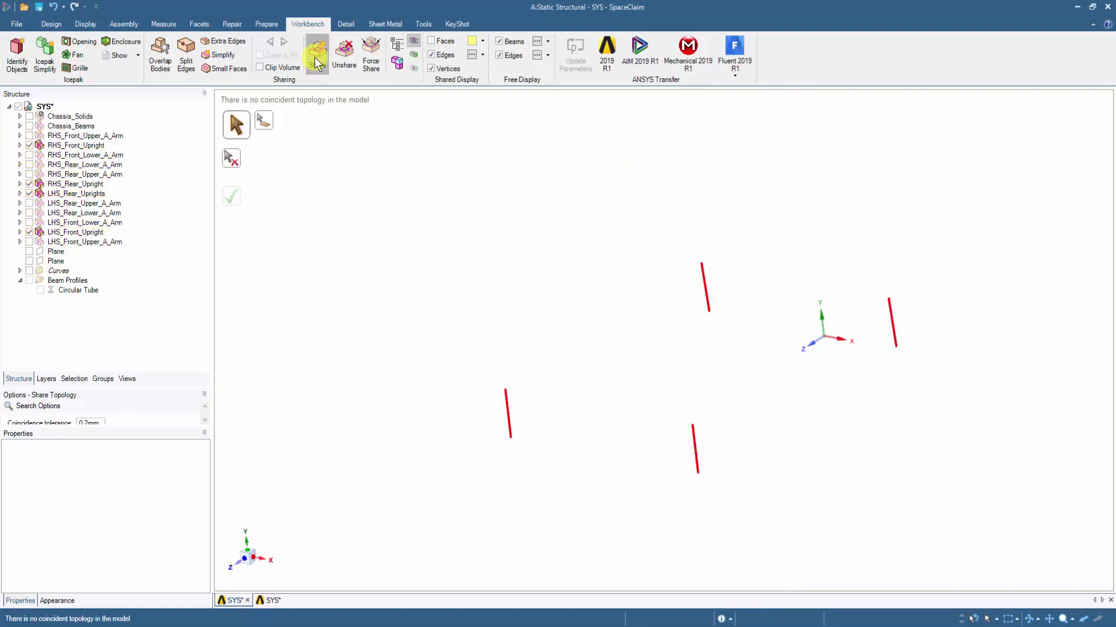
pyautogui.click(234, 205)
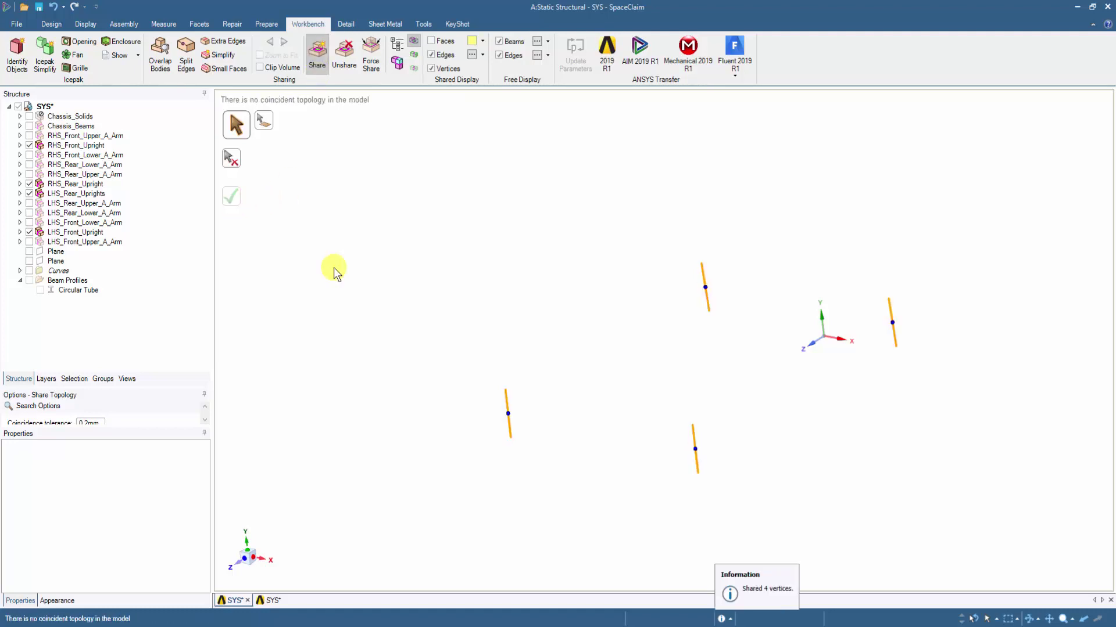
# Restore the display of all components and hide Chassis_Solids
pyautogui.click(18, 107)
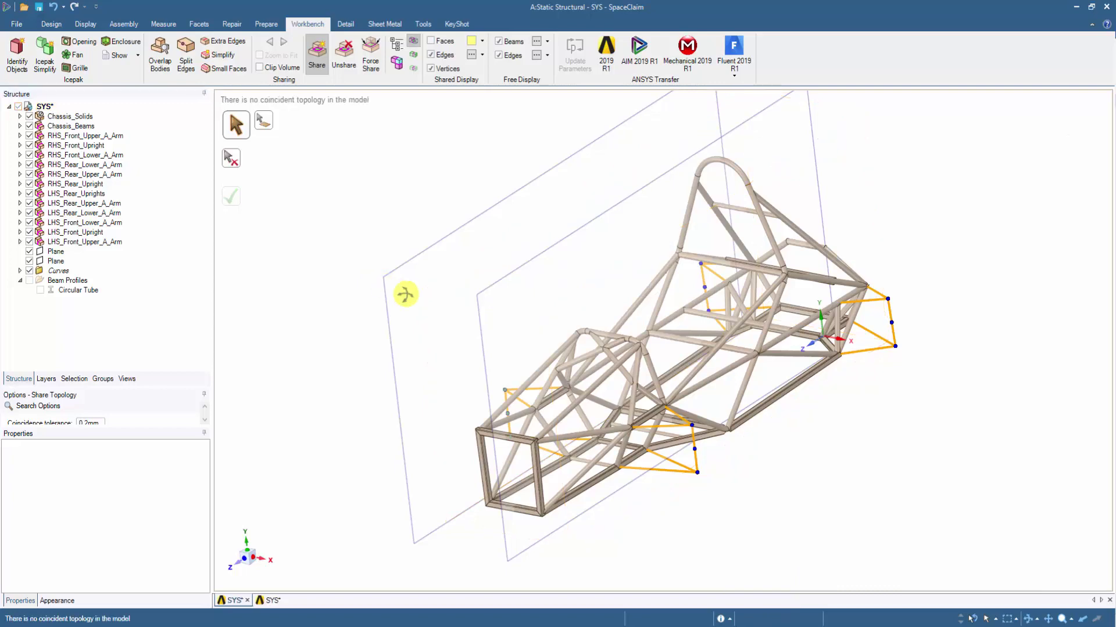
pyautogui.moveTo(406, 294); pyautogui.dragTo(401, 290, button='middle')
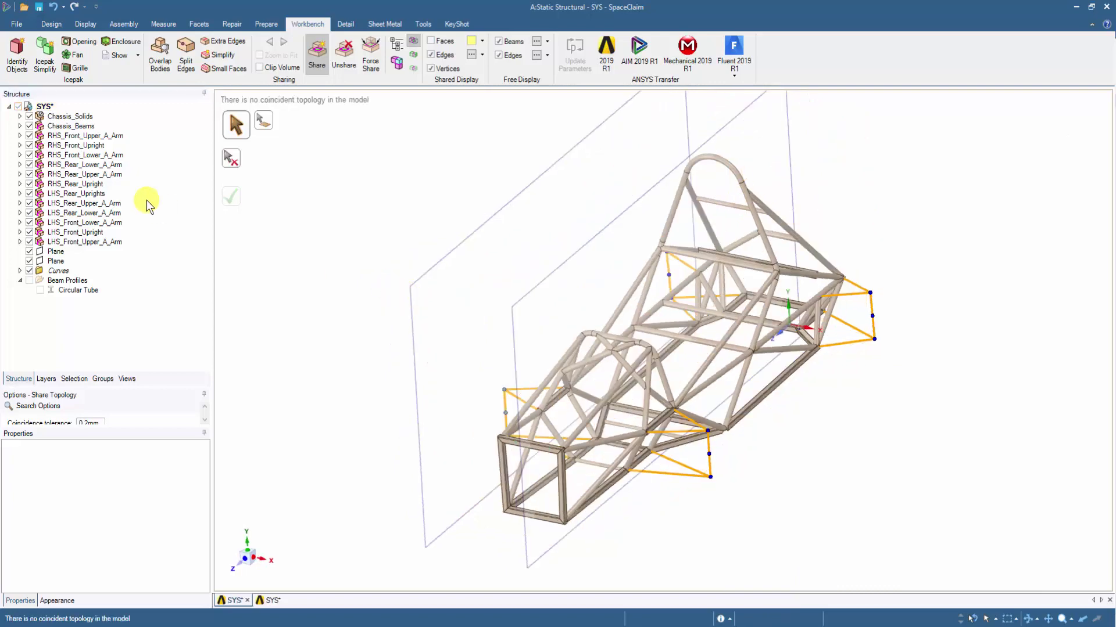
pyautogui.click(29, 116)
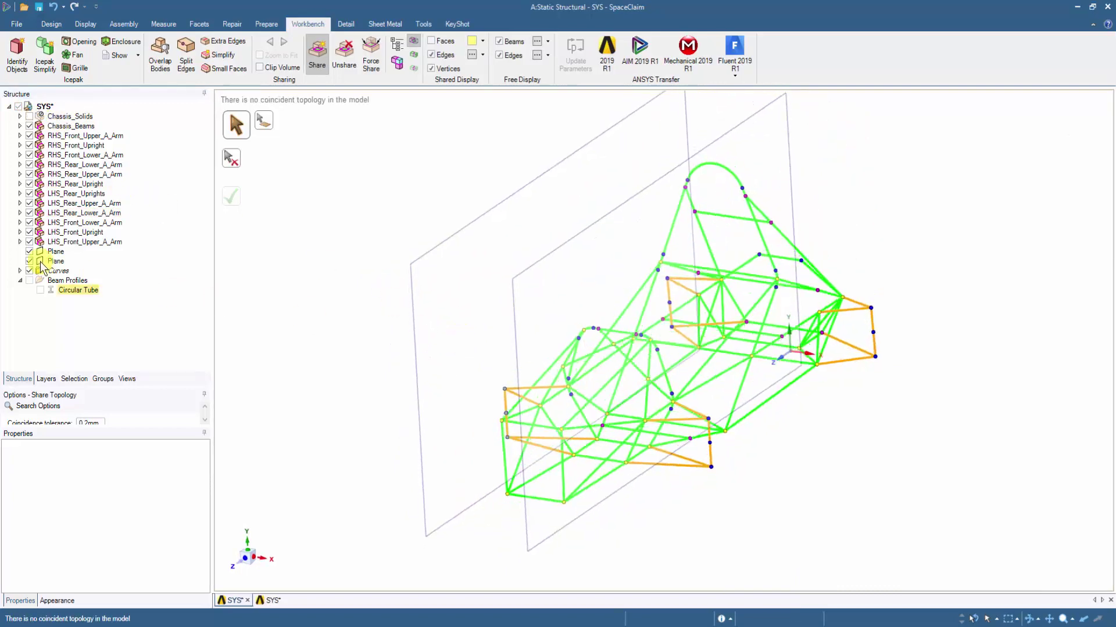